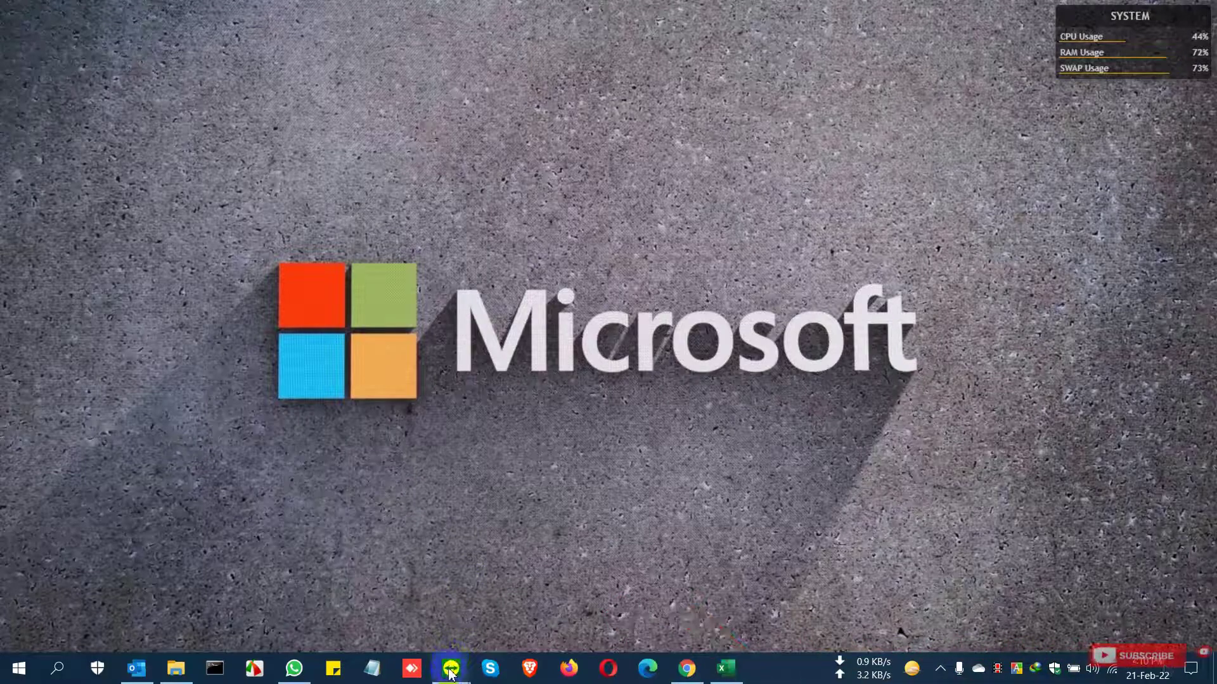
Open the Office PC session full-screen in TeamViewer and launch the remote Outlook mail view
{"action": "mouse_move", "coordinate": [450, 673]}
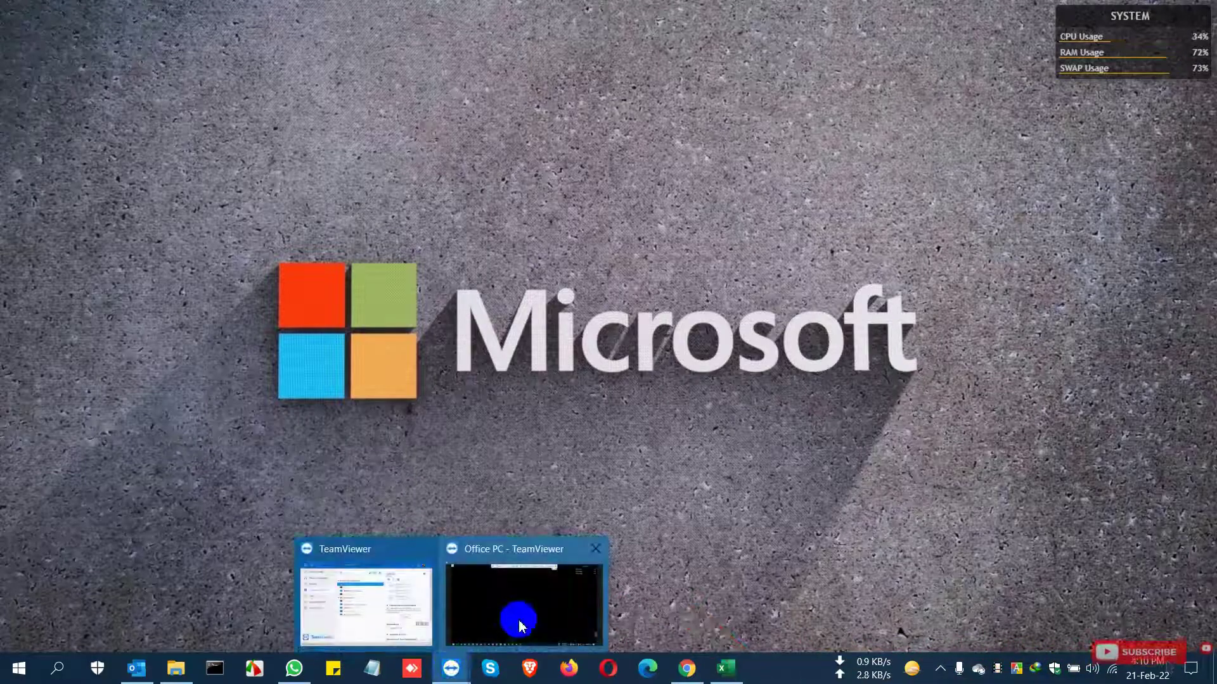
{"action": "left_click", "coordinate": [524, 609]}
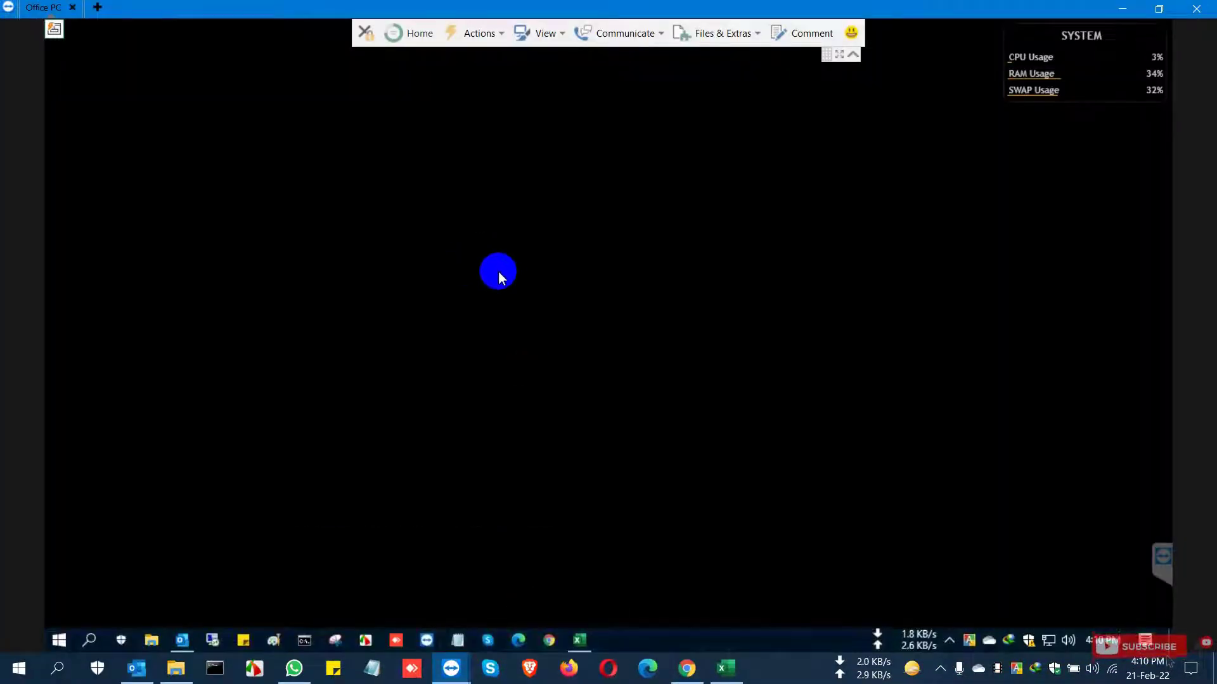
{"action": "left_click", "coordinate": [183, 641]}
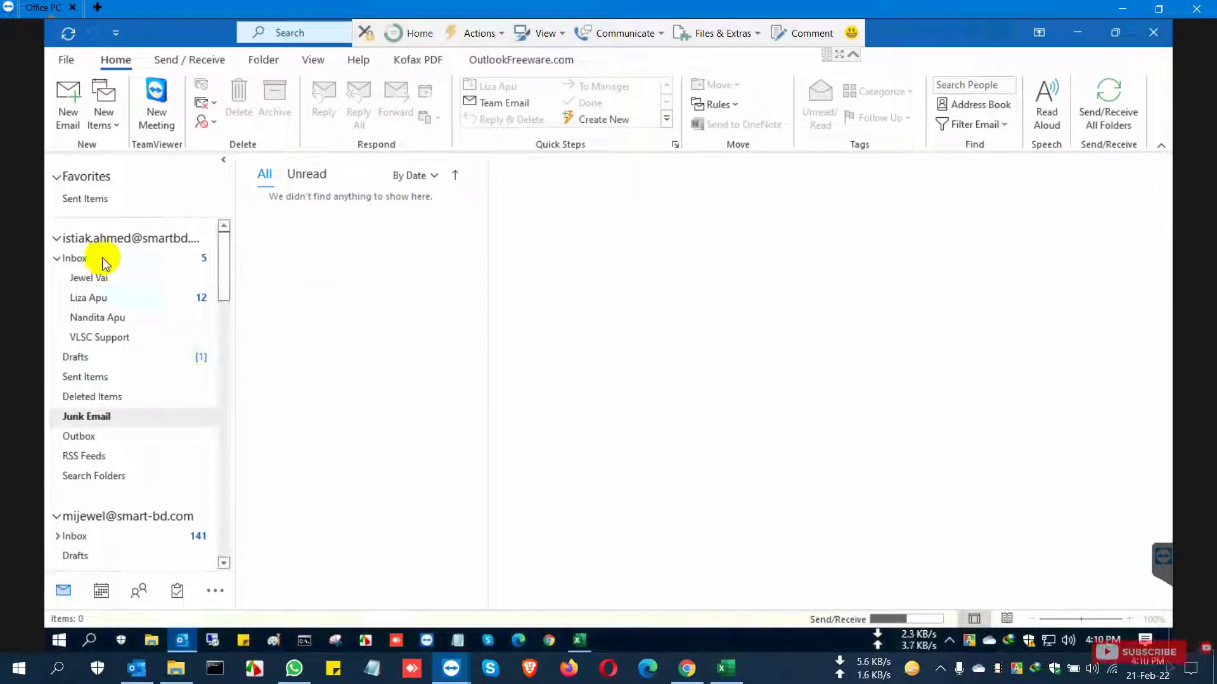
From the People contacts list, launch the Import/Export wizard via File > Open & Export
{"action": "left_click", "coordinate": [134, 592]}
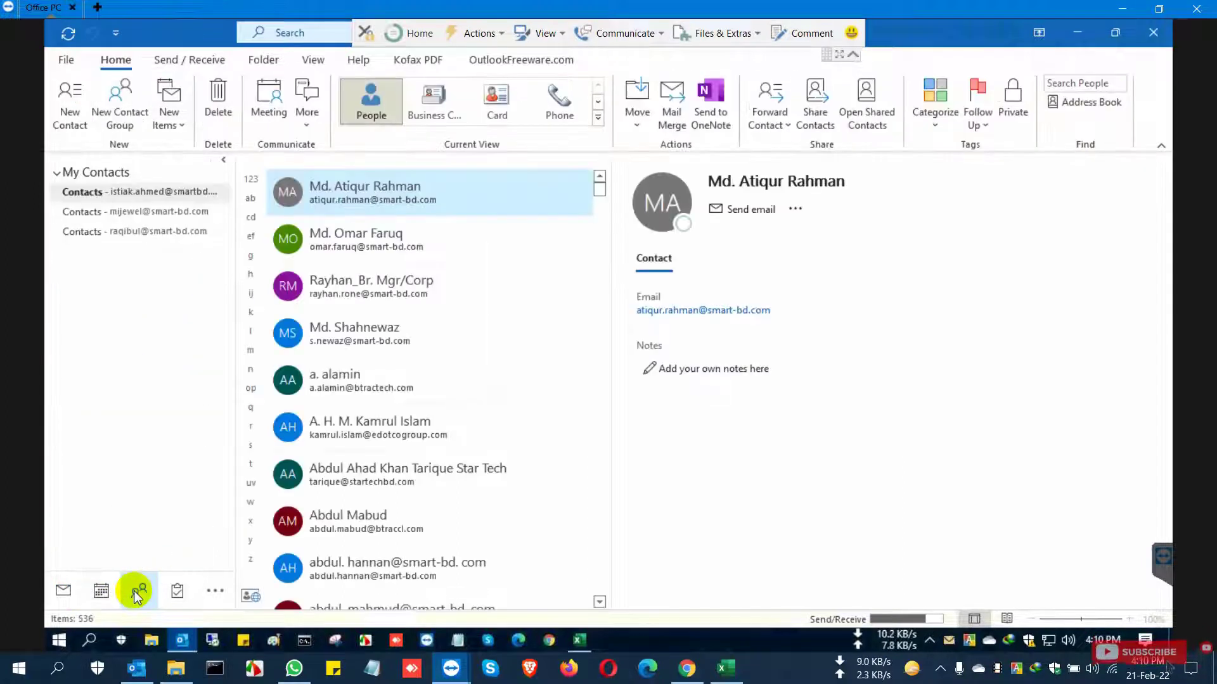
{"action": "left_click", "coordinate": [66, 60]}
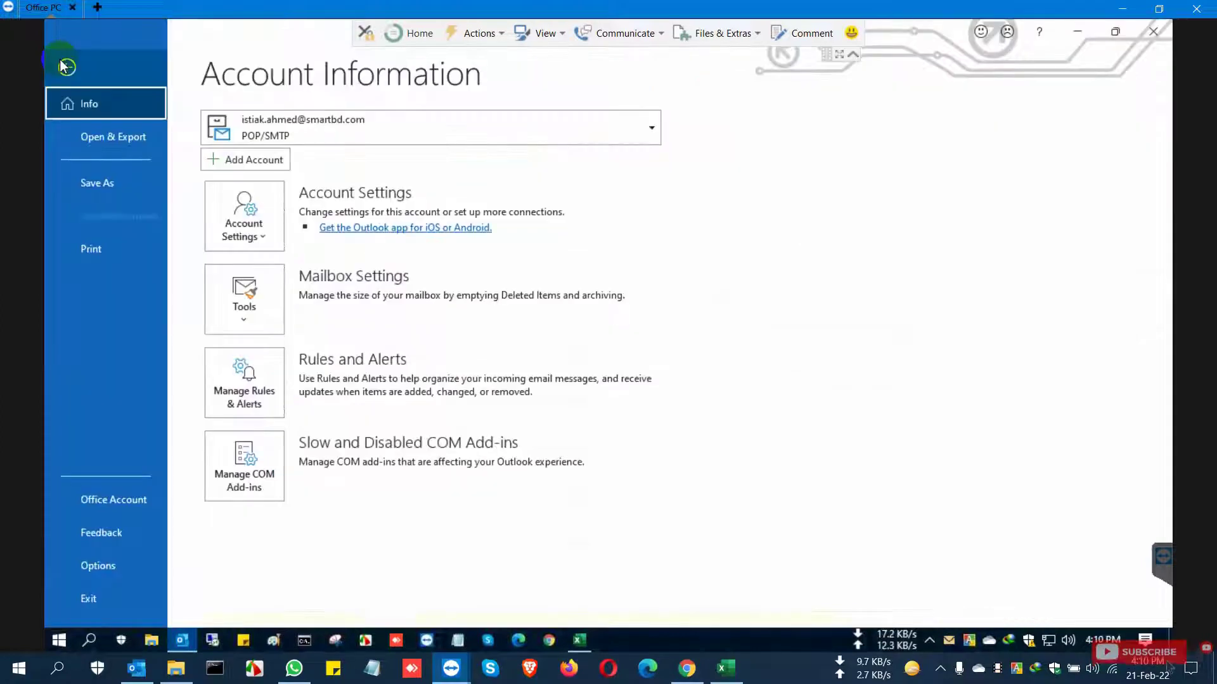
{"action": "left_click", "coordinate": [109, 138]}
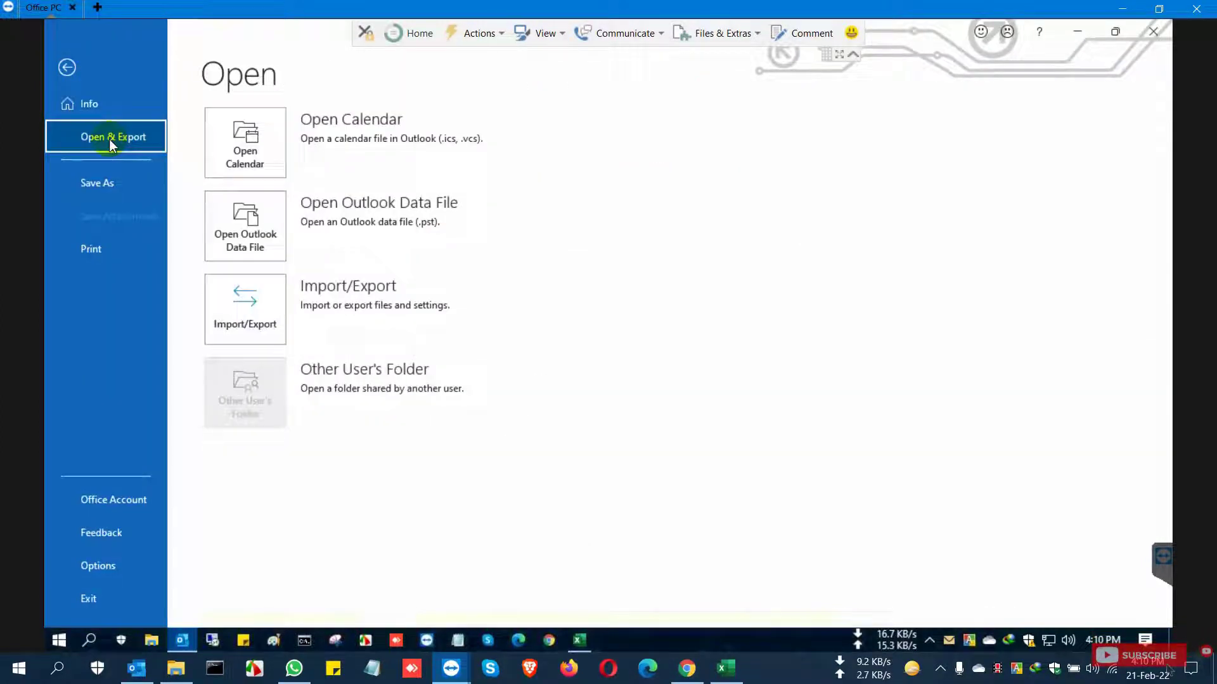
{"action": "left_click", "coordinate": [261, 313]}
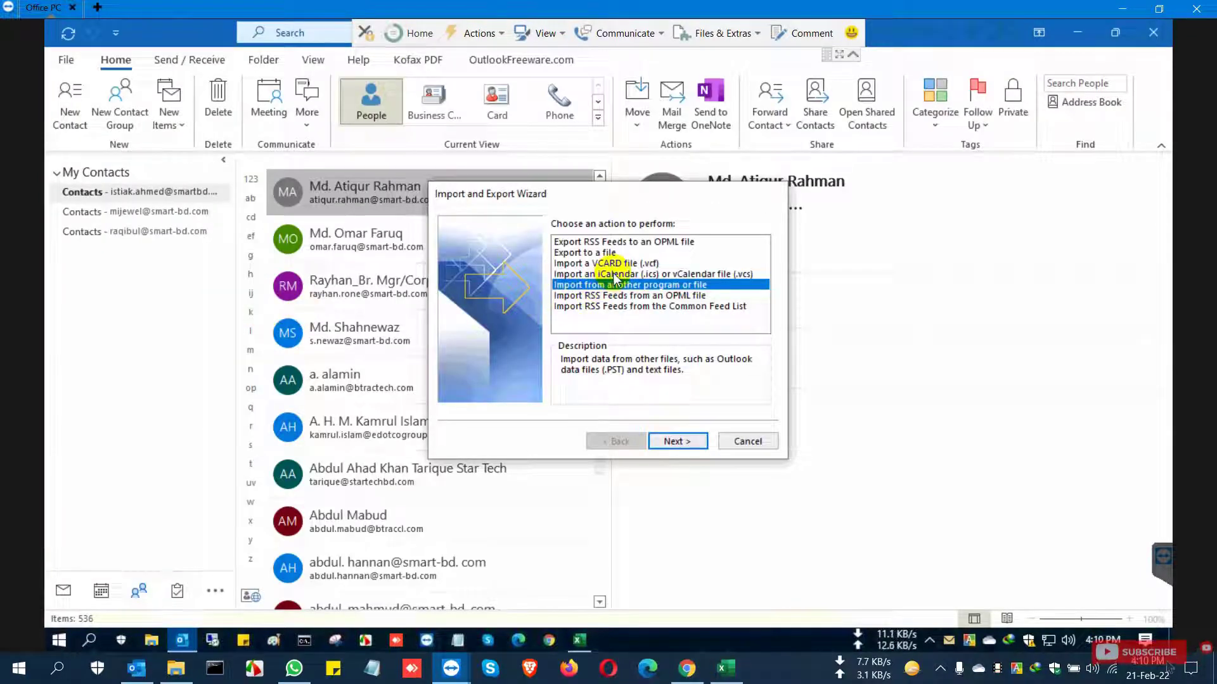
Choose Export to a file as Comma Separated Values with the Contacts folder as source
{"action": "left_click", "coordinate": [605, 253]}
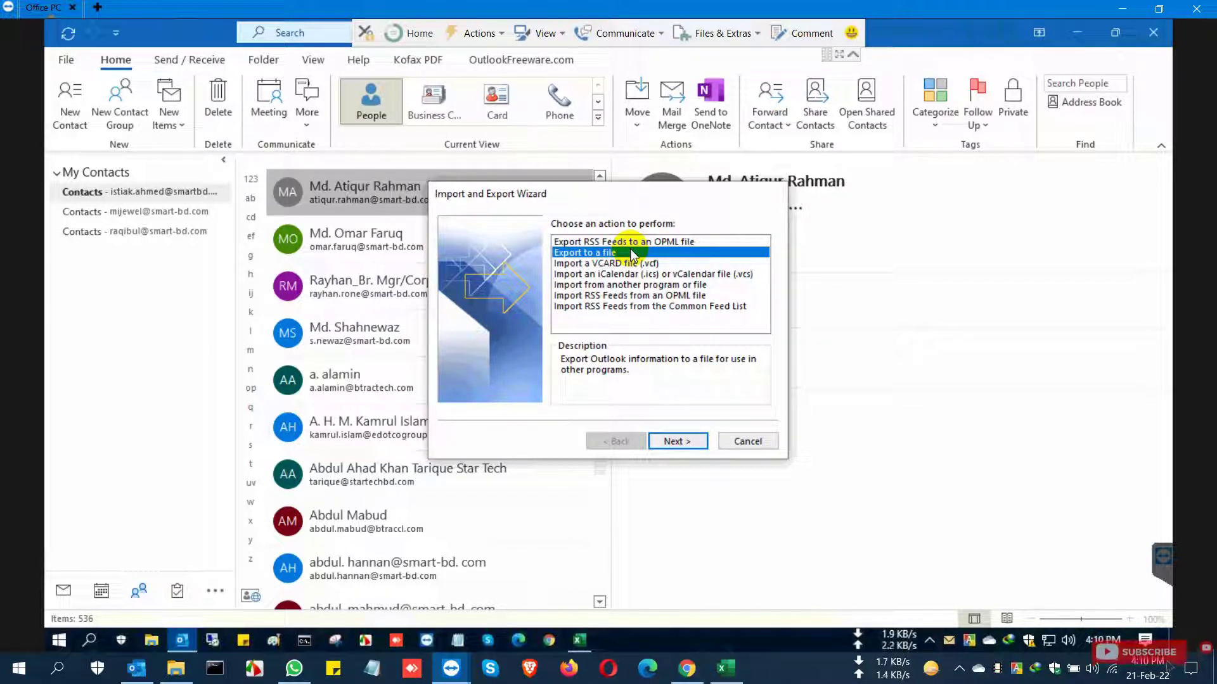
{"action": "left_click", "coordinate": [670, 441]}
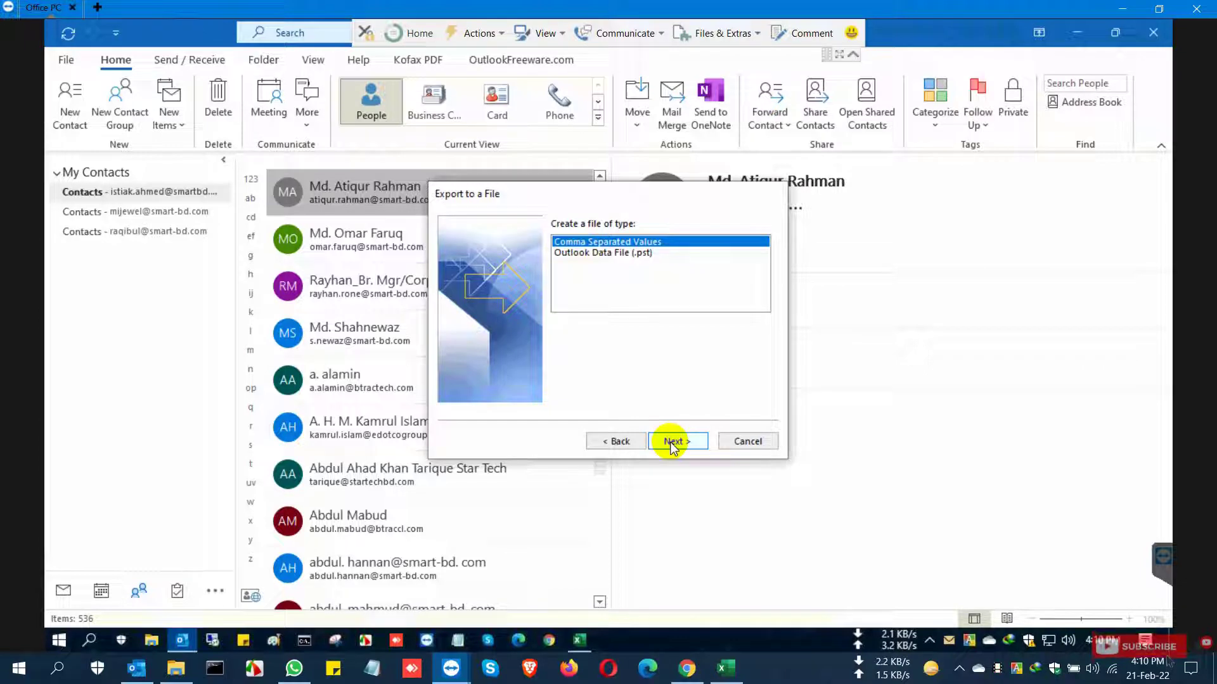
{"action": "left_click", "coordinate": [670, 441]}
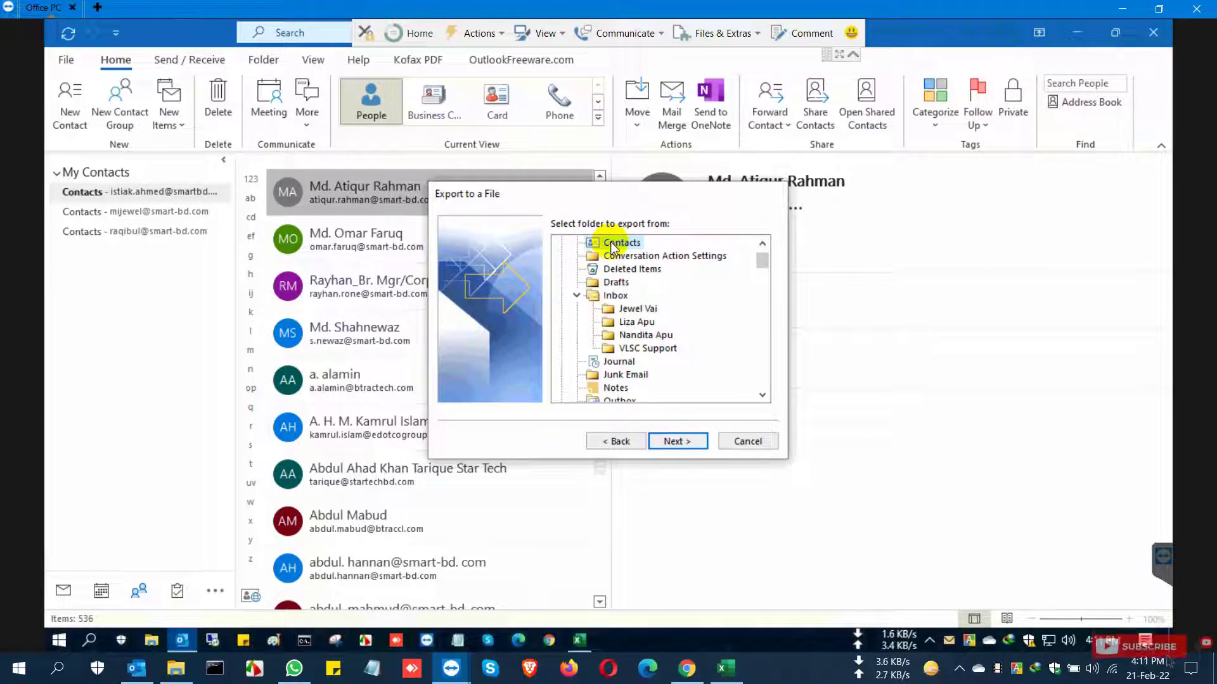
{"action": "left_click", "coordinate": [676, 442]}
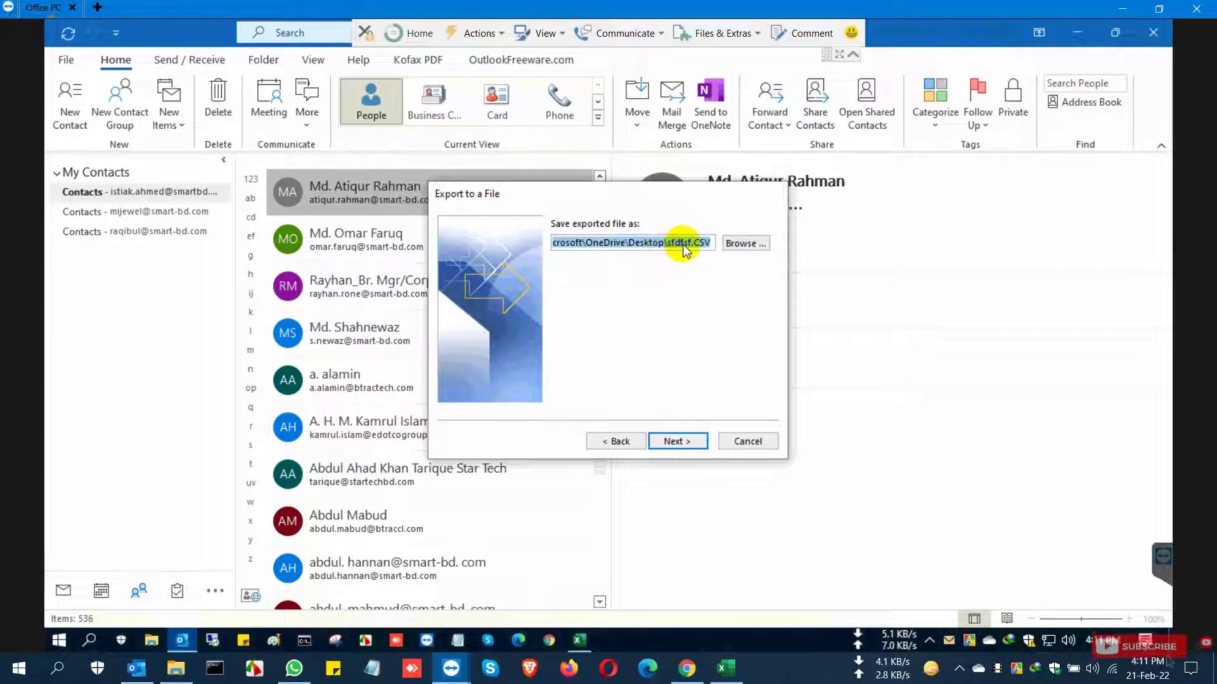
Save the Contacts export as sfdfsf in Downloads > Documents and finish the export
{"action": "left_click", "coordinate": [732, 244]}
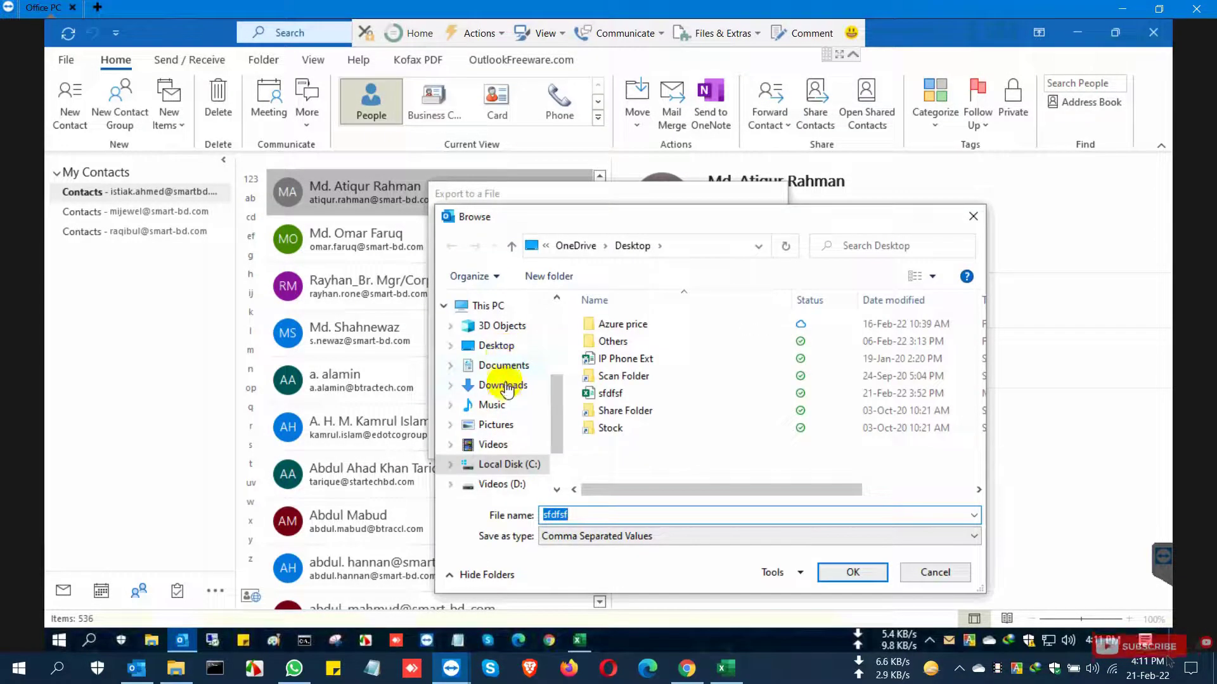
{"action": "left_click", "coordinate": [504, 387]}
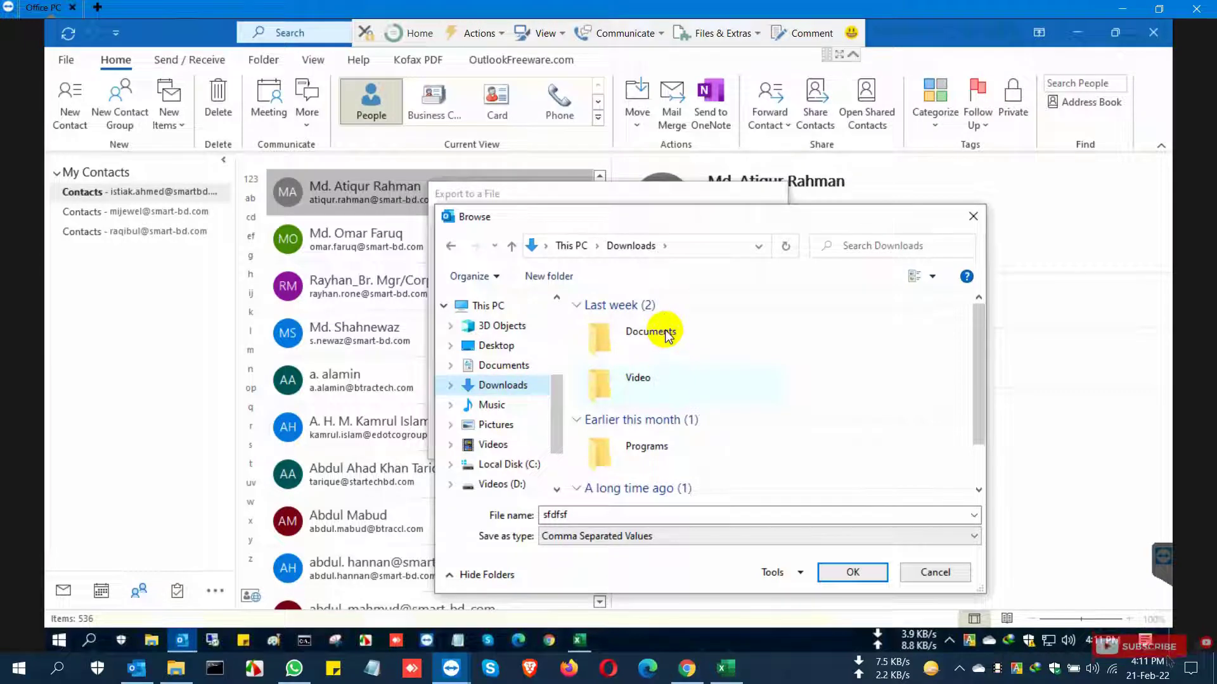
{"action": "double_click", "coordinate": [651, 331]}
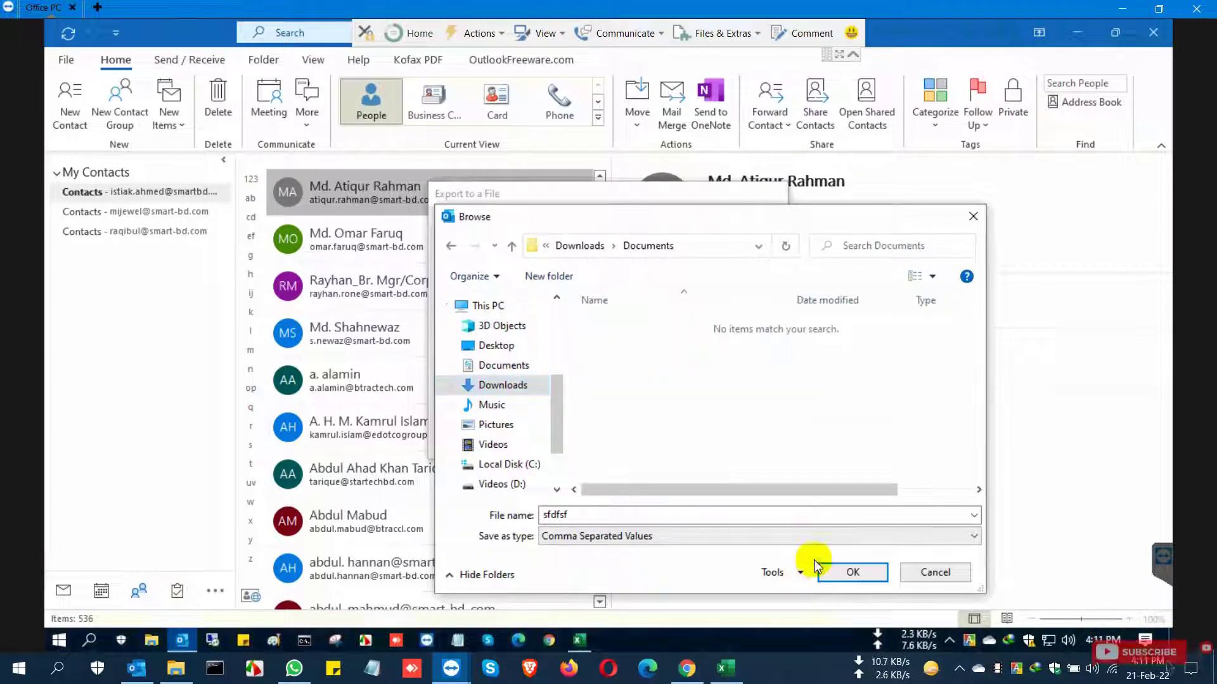
{"action": "left_click", "coordinate": [840, 573]}
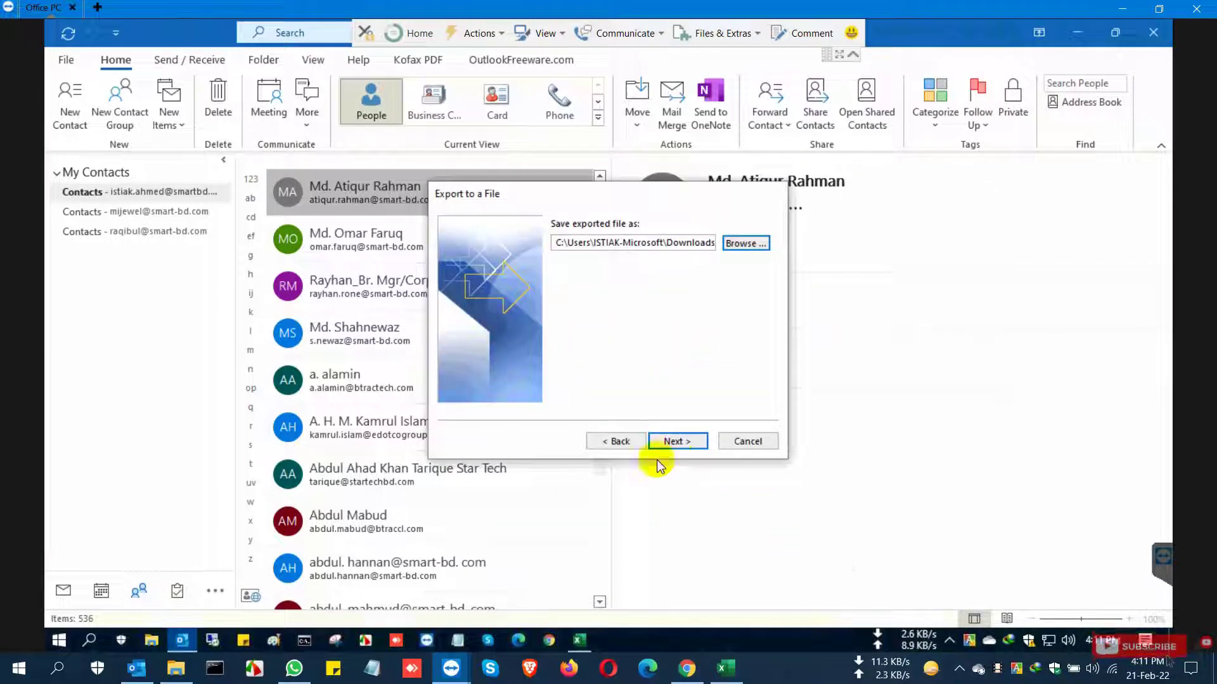
{"action": "left_click", "coordinate": [677, 442]}
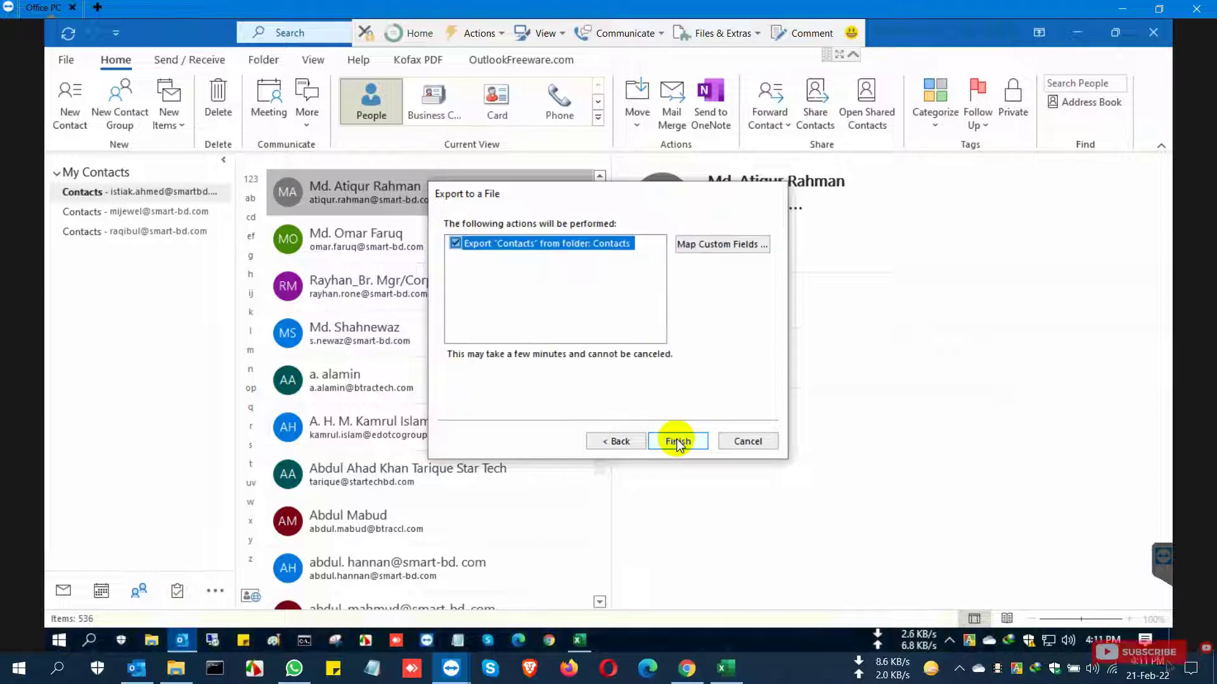
{"action": "left_click", "coordinate": [677, 442]}
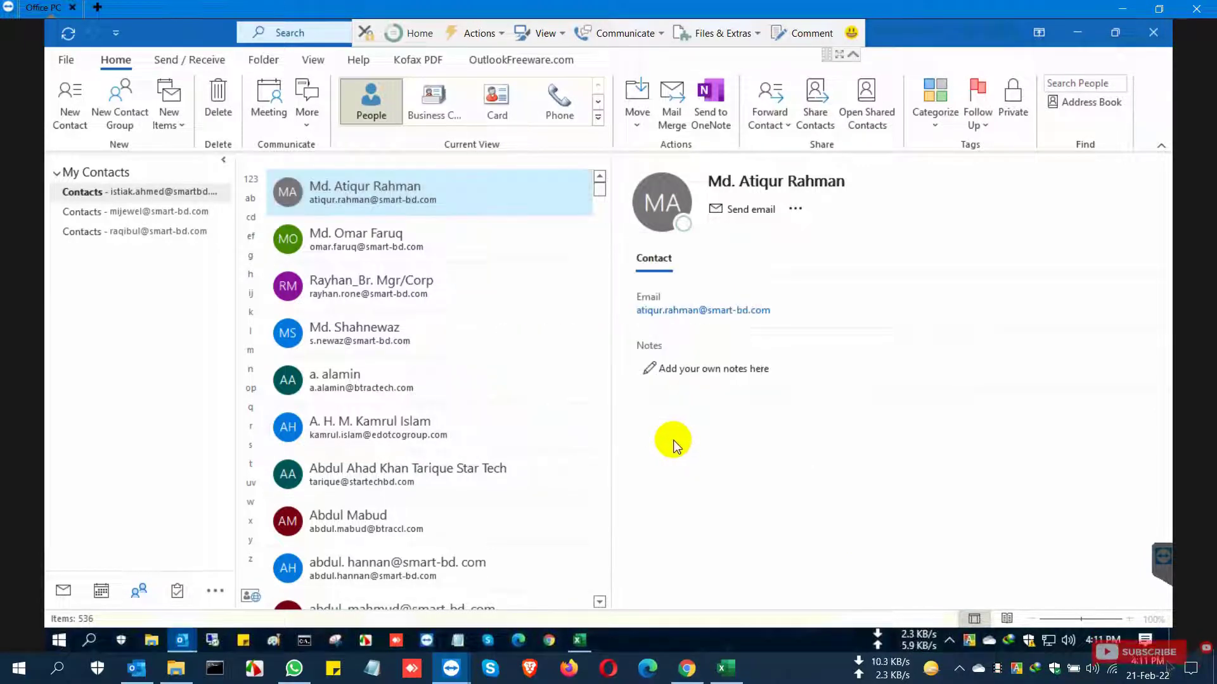
Minimize Outlook and cut the exported sfdfsf CSV from Downloads > Documents in File Explorer
{"action": "left_click", "coordinate": [1076, 33]}
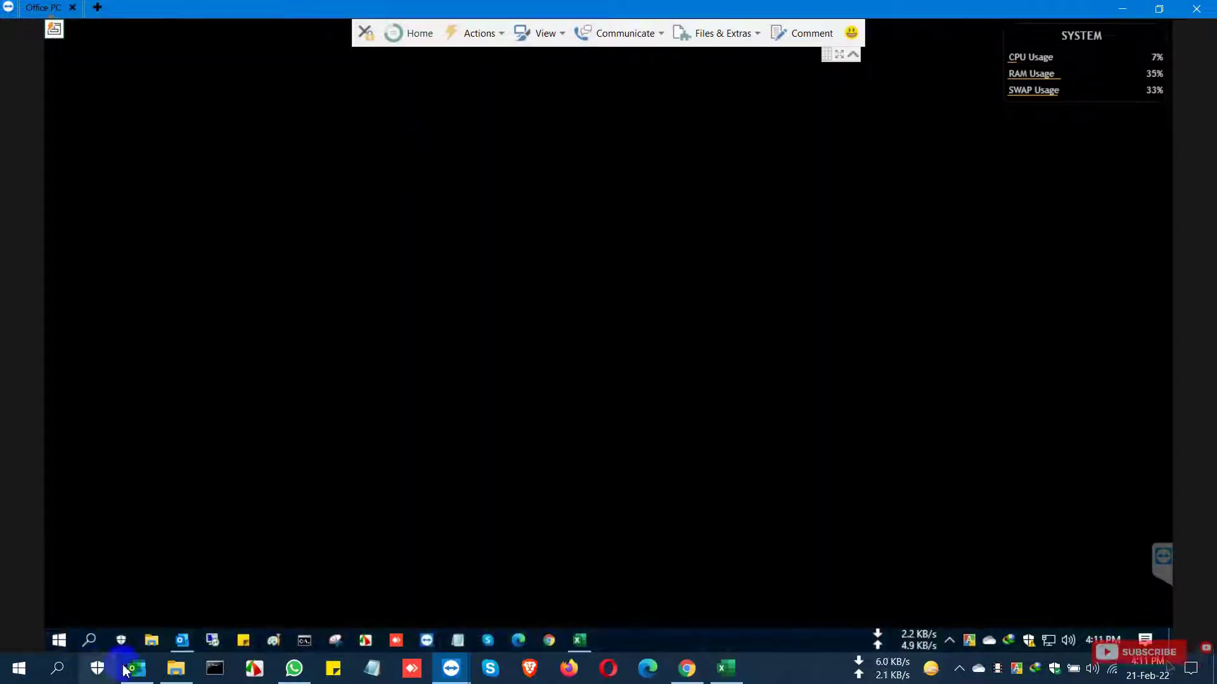
{"action": "left_click", "coordinate": [158, 640]}
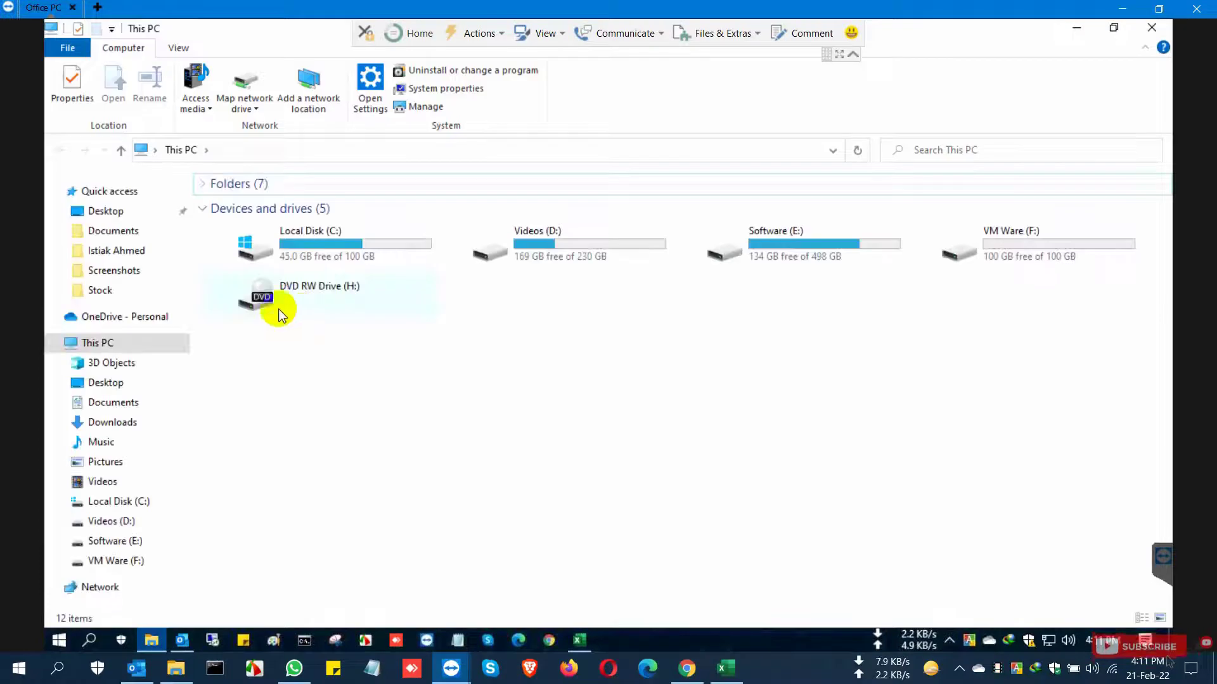
{"action": "left_click", "coordinate": [112, 422]}
{"action": "left_click", "coordinate": [227, 207]}
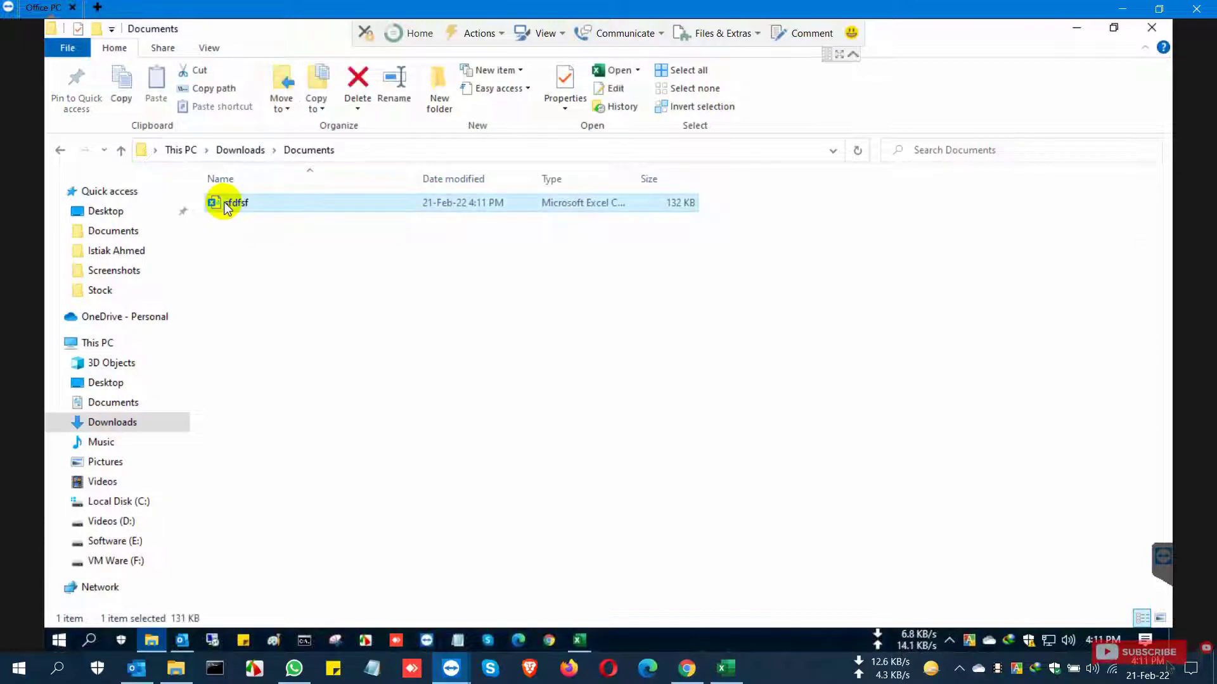
{"action": "right_click", "coordinate": [252, 208]}
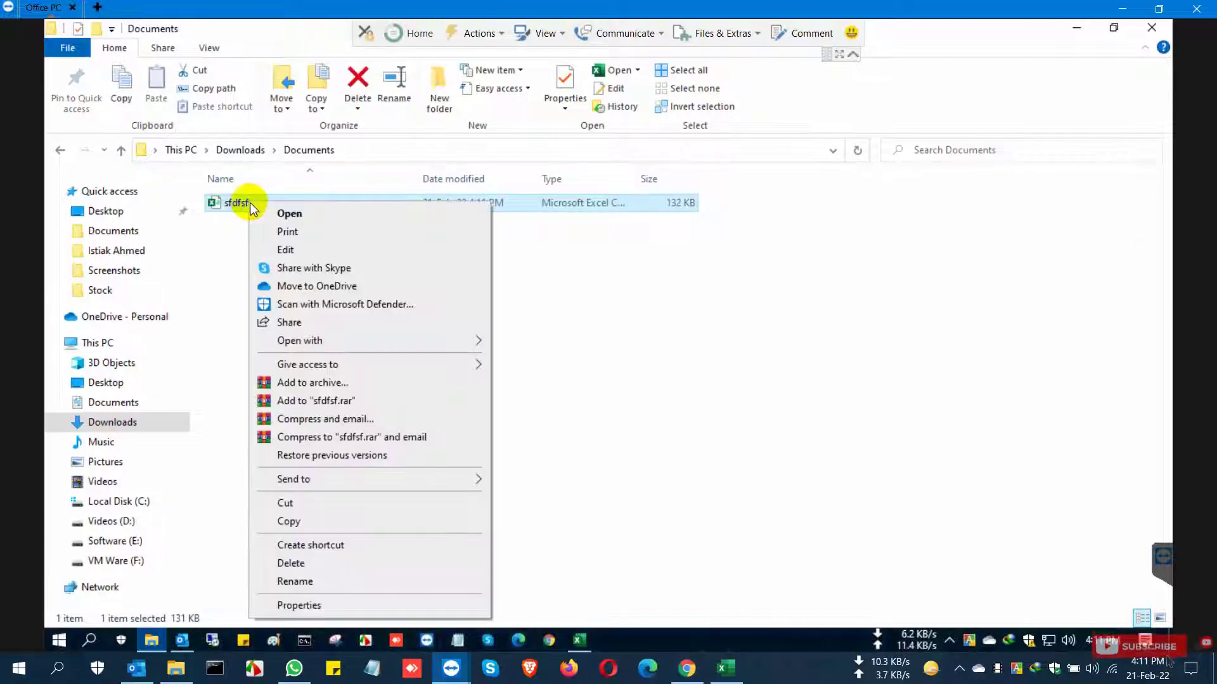
{"action": "left_click", "coordinate": [305, 504]}
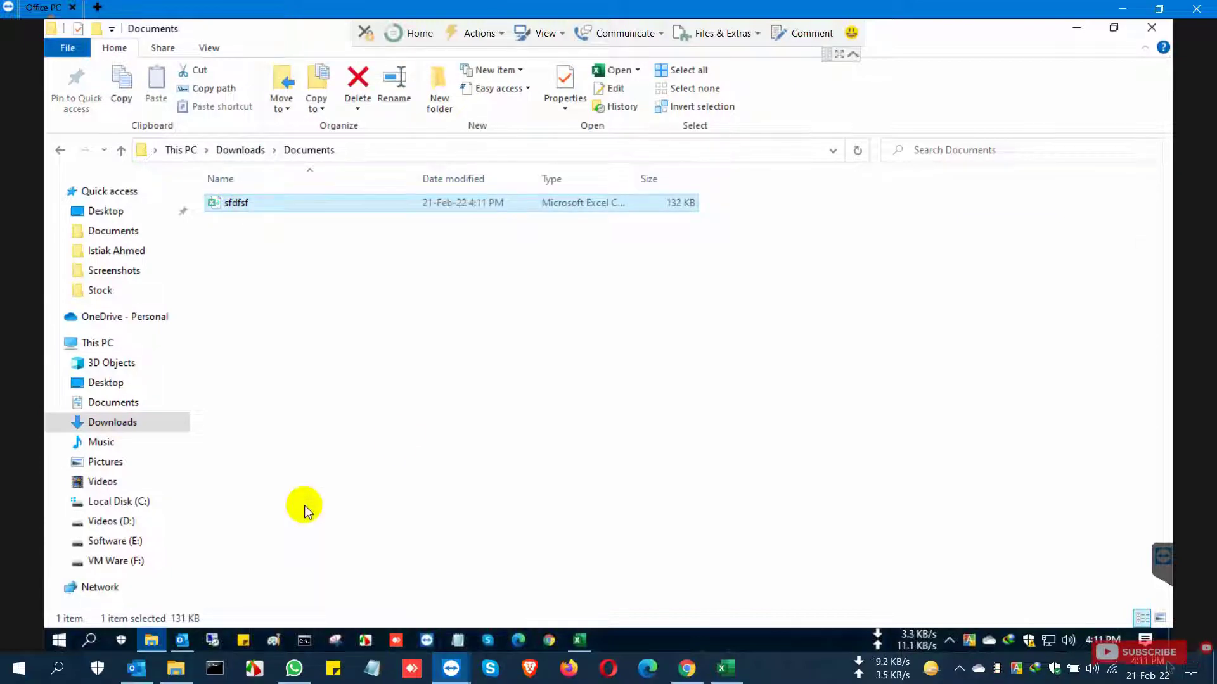
{"action": "left_click", "coordinate": [1119, 14]}
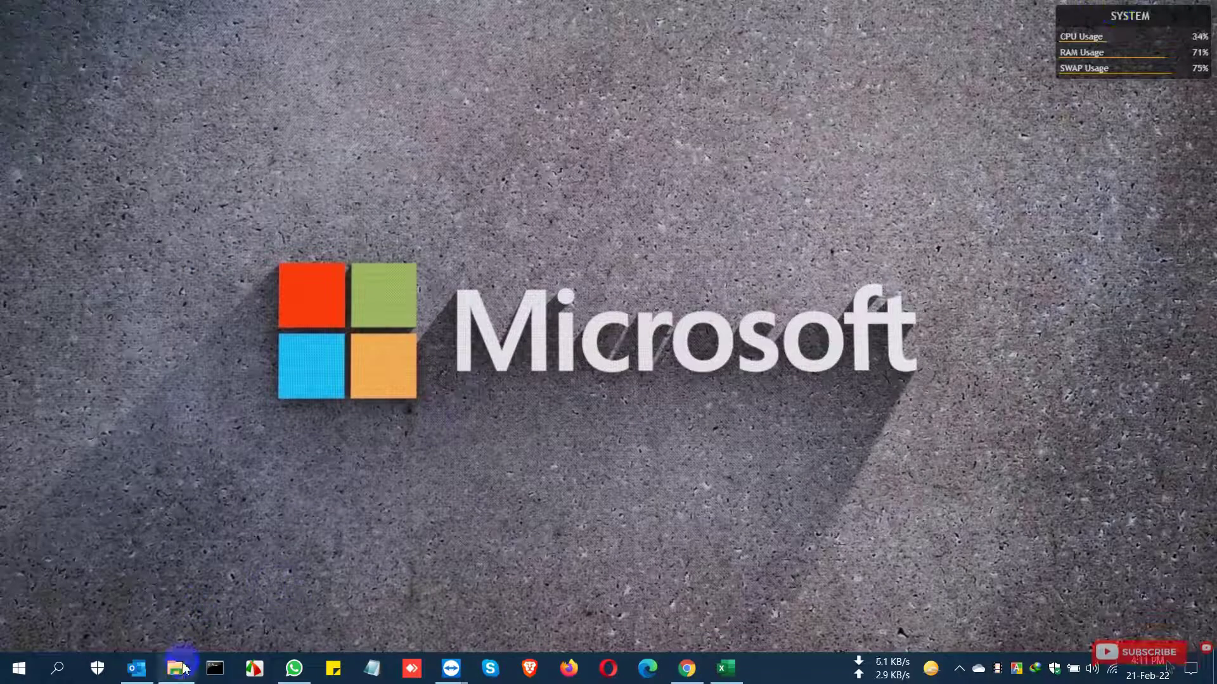
{"action": "left_click", "coordinate": [177, 669]}
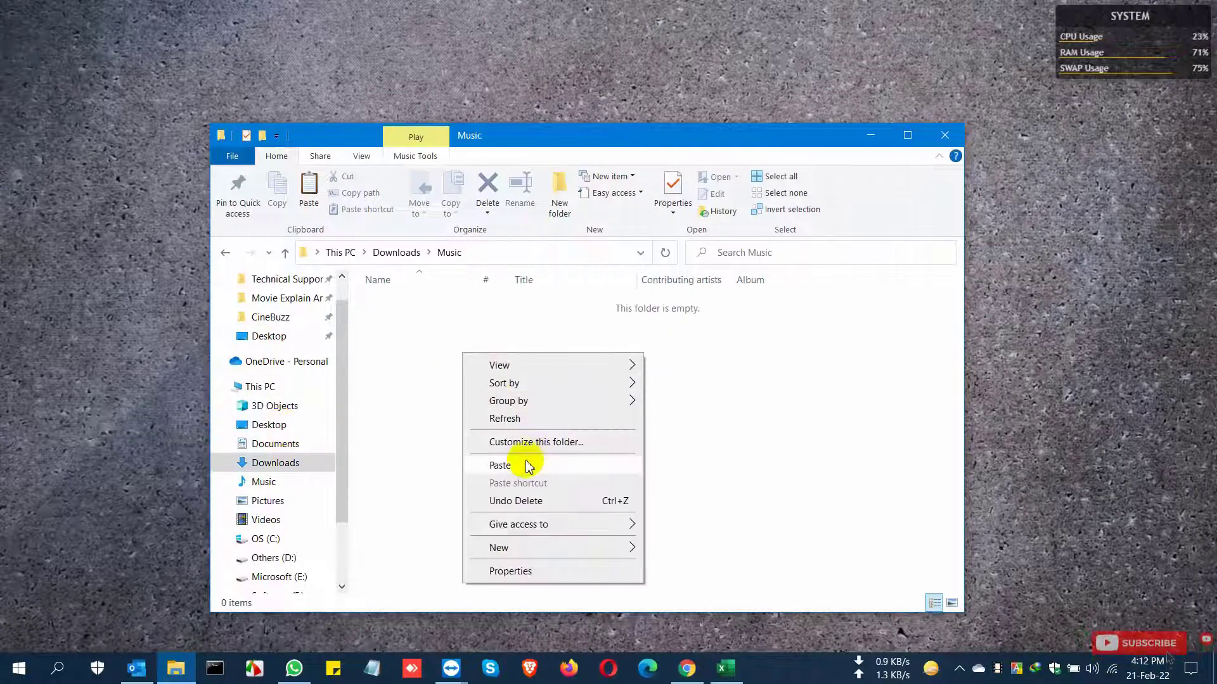
{"action": "left_click", "coordinate": [526, 463]}
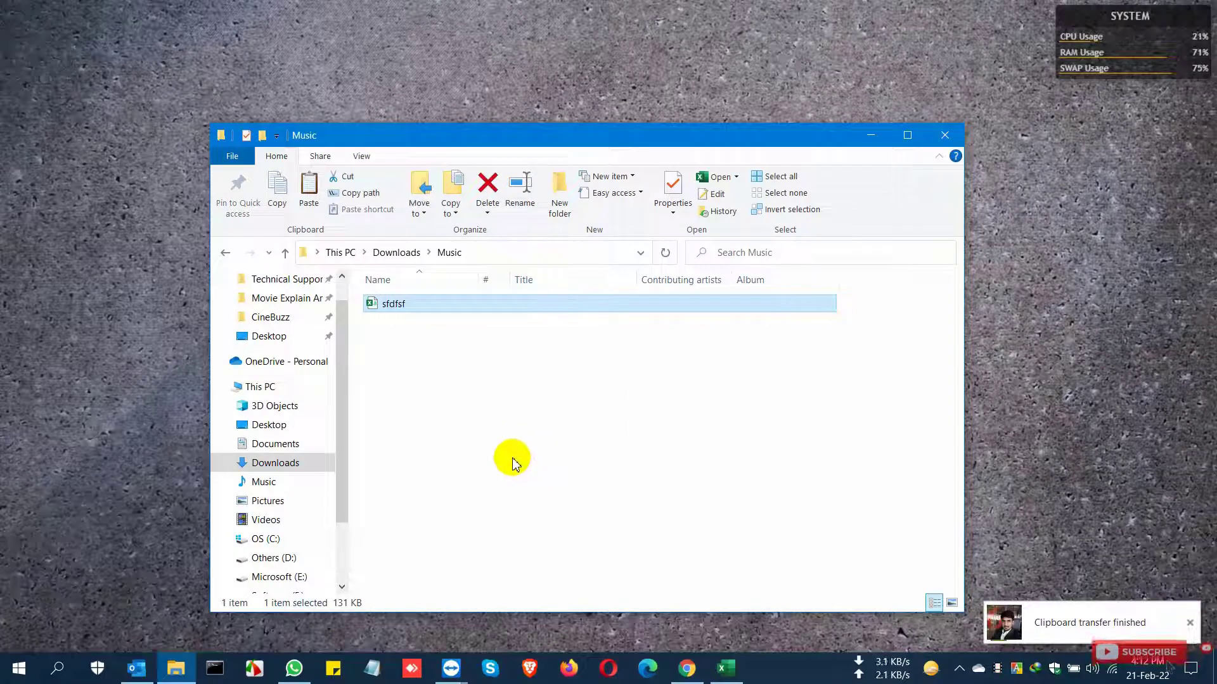
{"action": "right_click", "coordinate": [488, 358]}
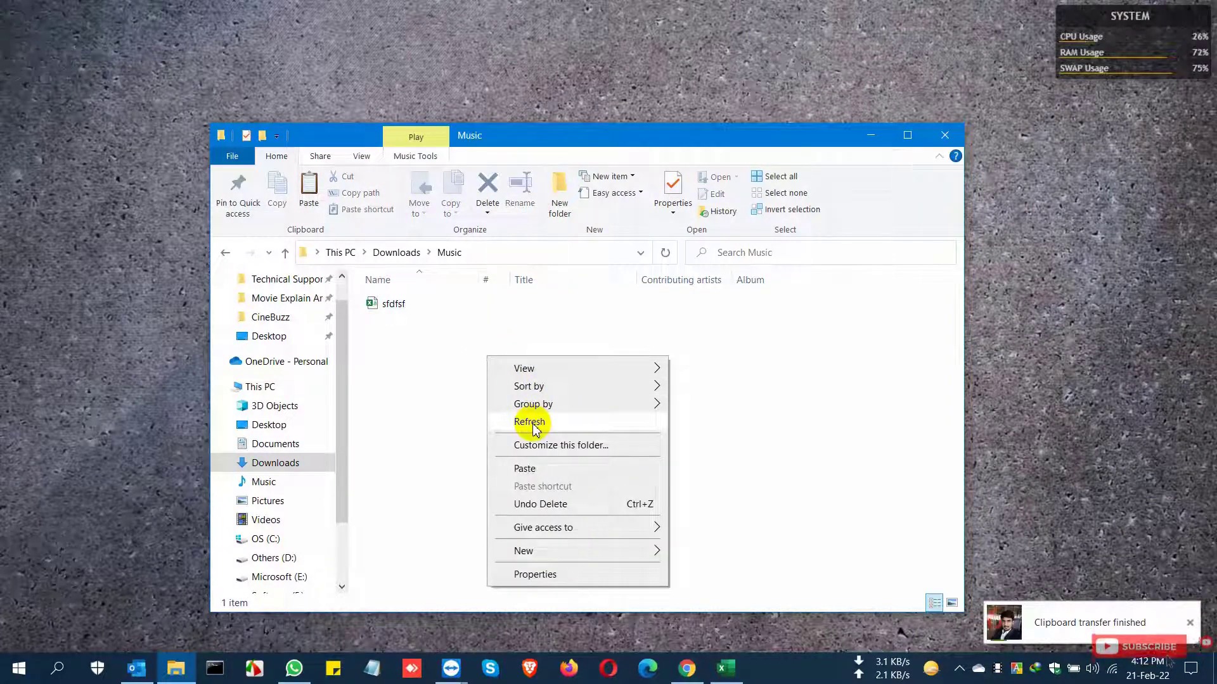
{"action": "left_click", "coordinate": [534, 428]}
{"action": "right_click", "coordinate": [469, 362]}
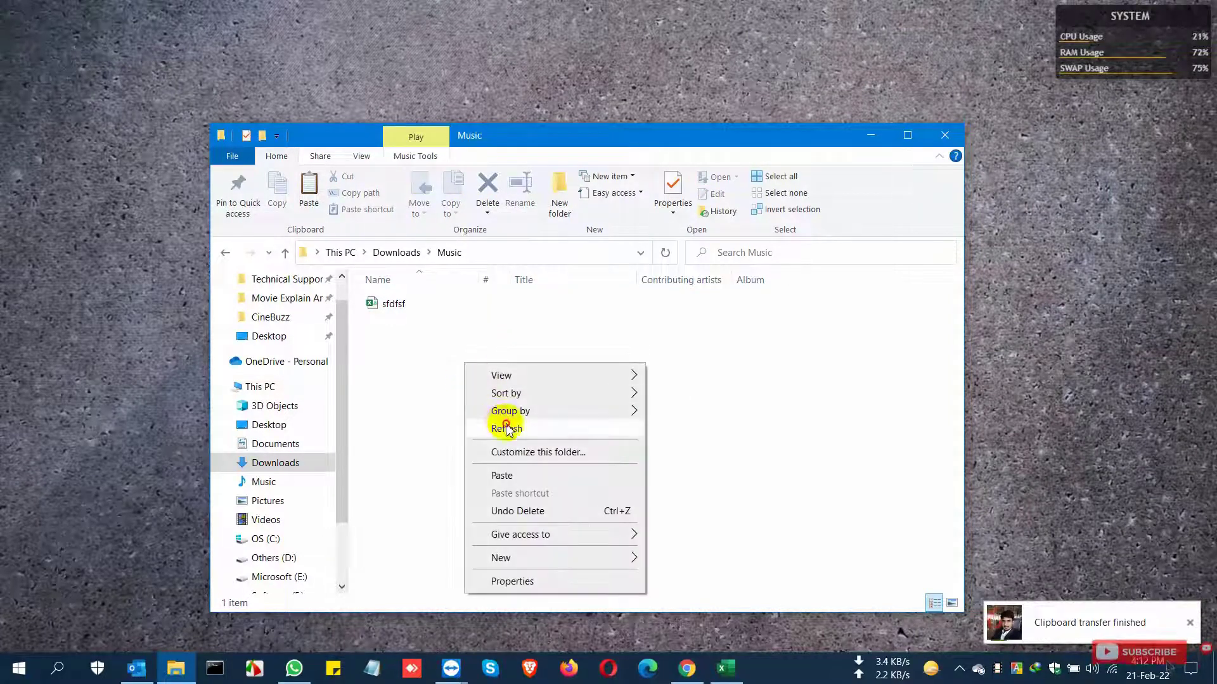
{"action": "left_click", "coordinate": [531, 423]}
{"action": "left_click", "coordinate": [139, 669]}
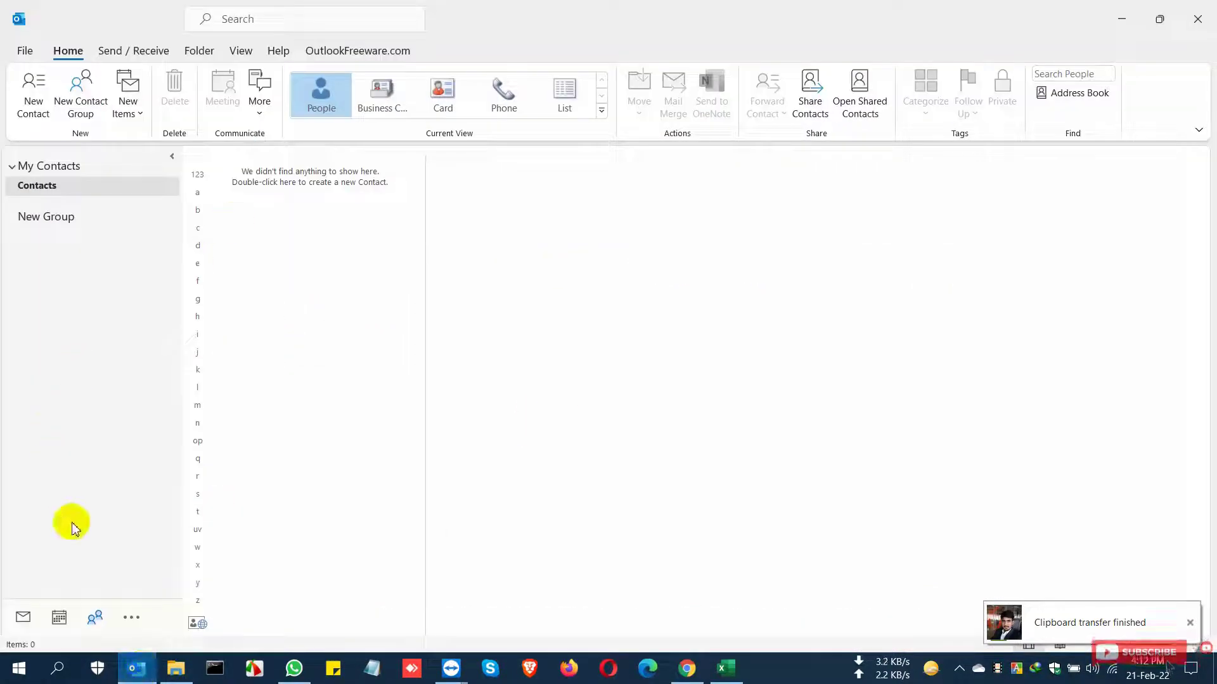
Switch via Calendar back to People to show the empty Contacts folder (0 items)
{"action": "left_click", "coordinate": [59, 617]}
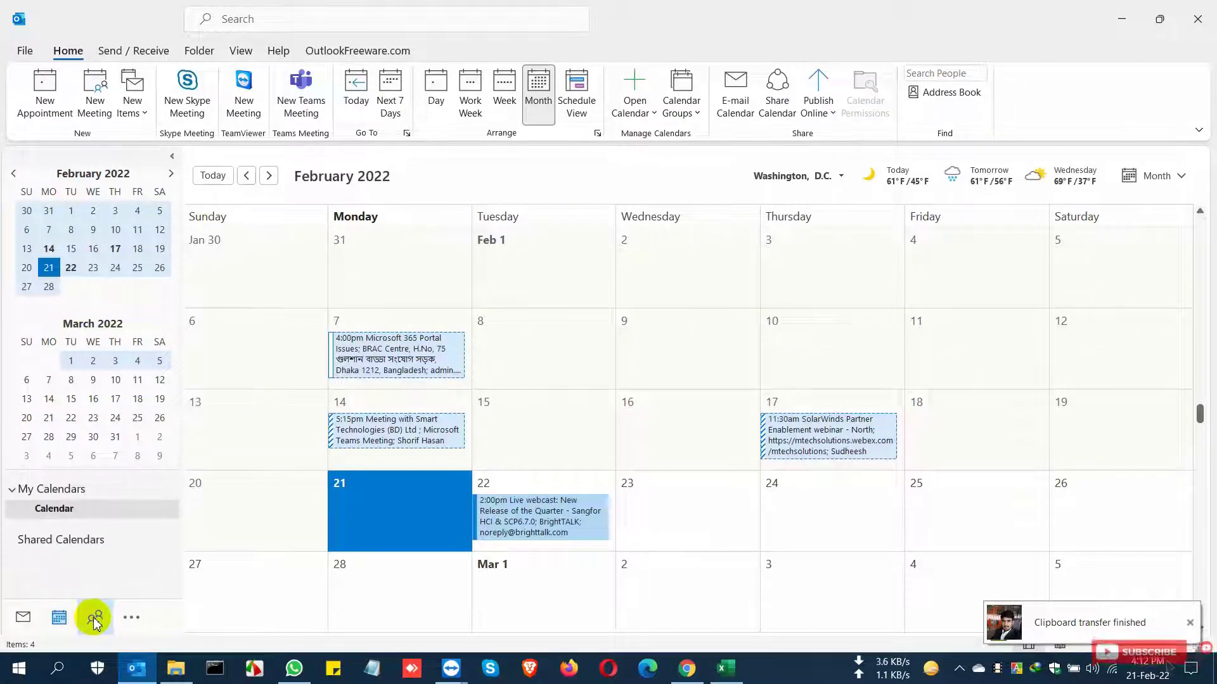
{"action": "left_click", "coordinate": [95, 620]}
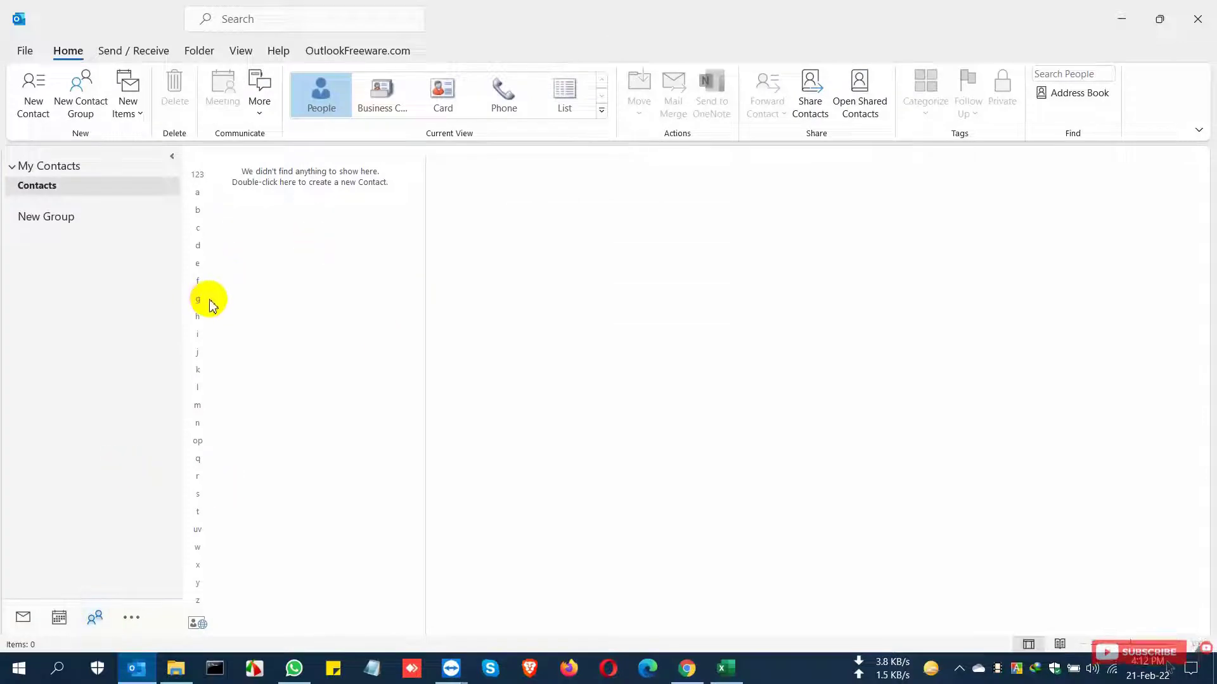
Start an Import from another program or file using Comma Separated Values, then browse for the file
{"action": "left_click", "coordinate": [23, 51]}
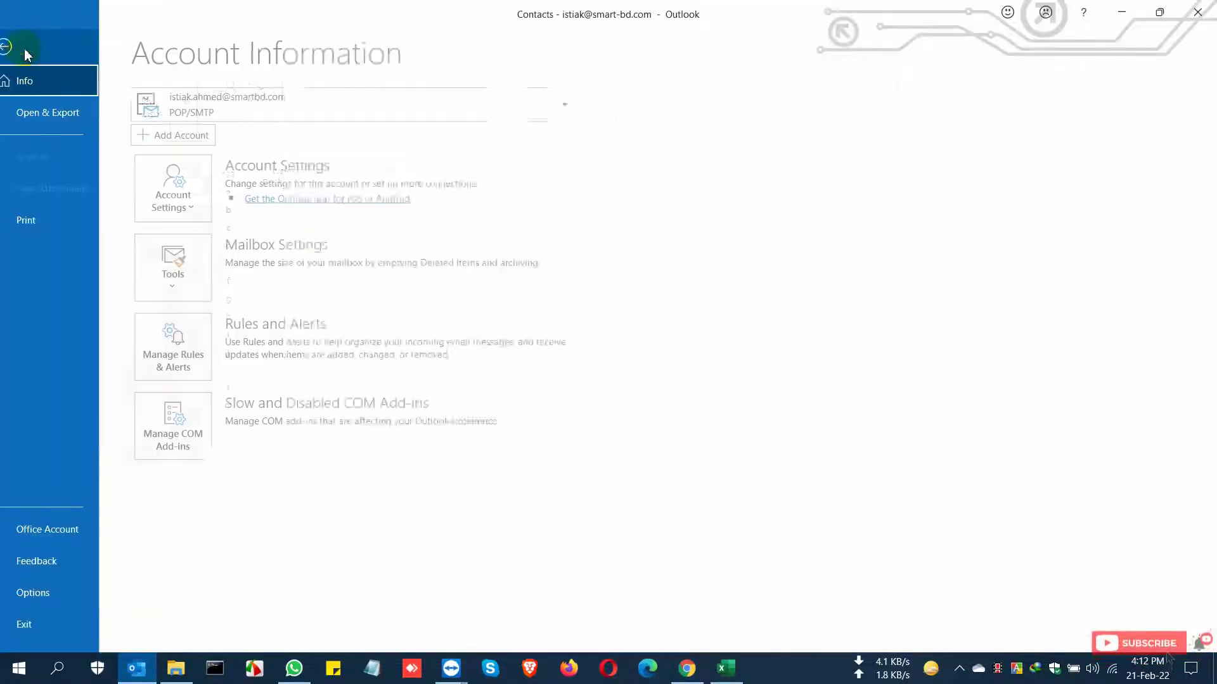
{"action": "left_click", "coordinate": [81, 119]}
{"action": "left_click", "coordinate": [191, 274]}
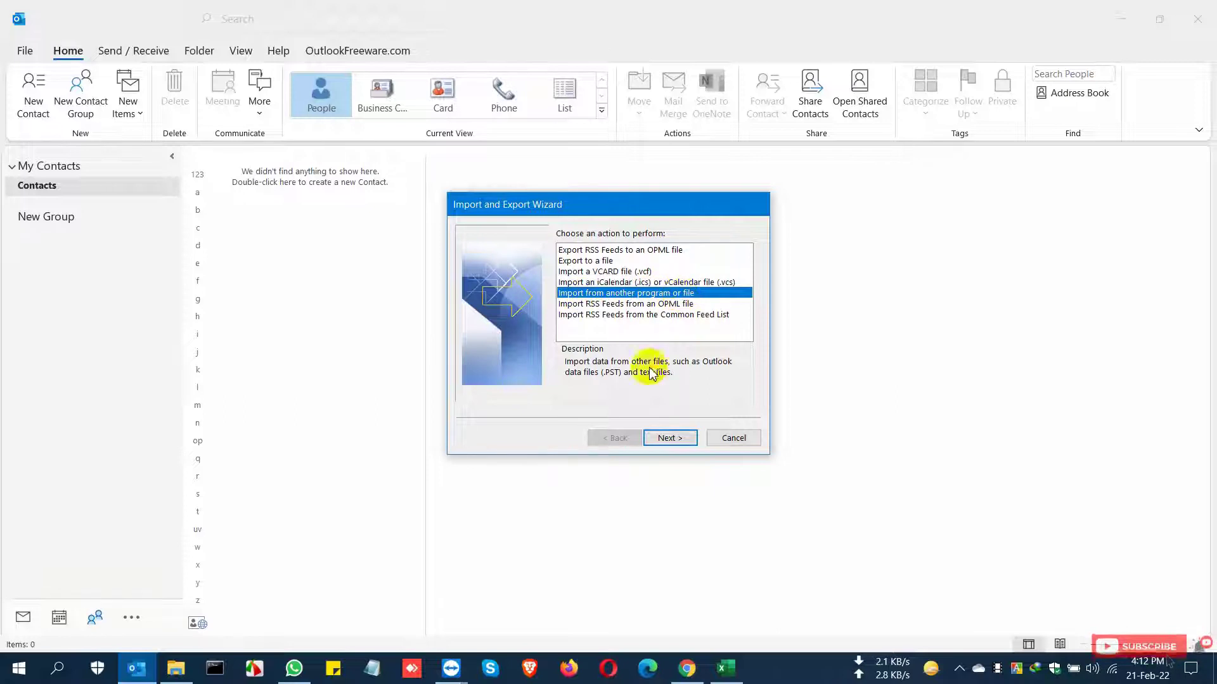
{"action": "left_click", "coordinate": [670, 439]}
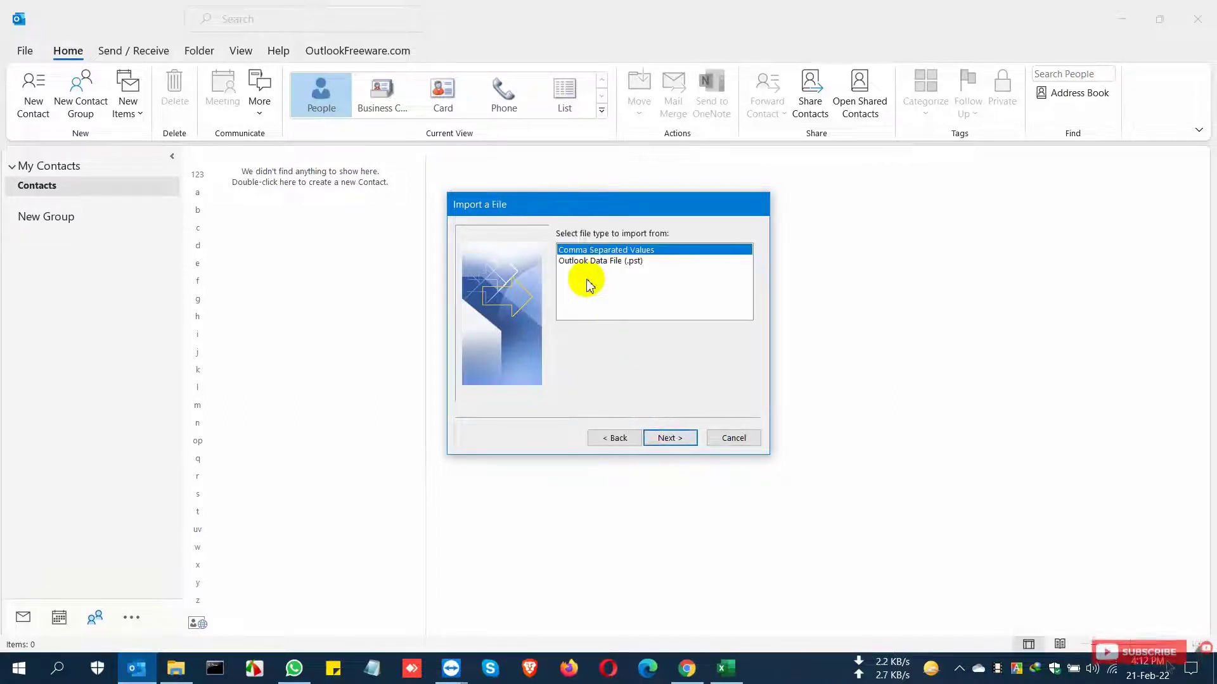
{"action": "left_click", "coordinate": [675, 439]}
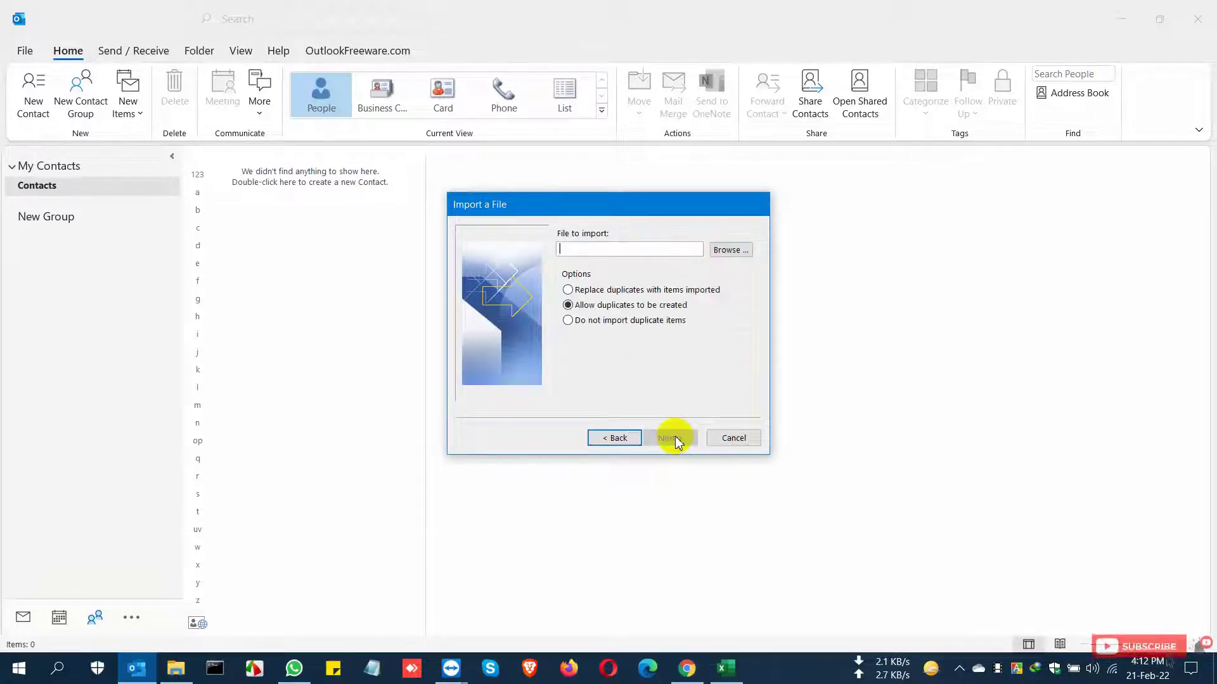
{"action": "left_click", "coordinate": [730, 249]}
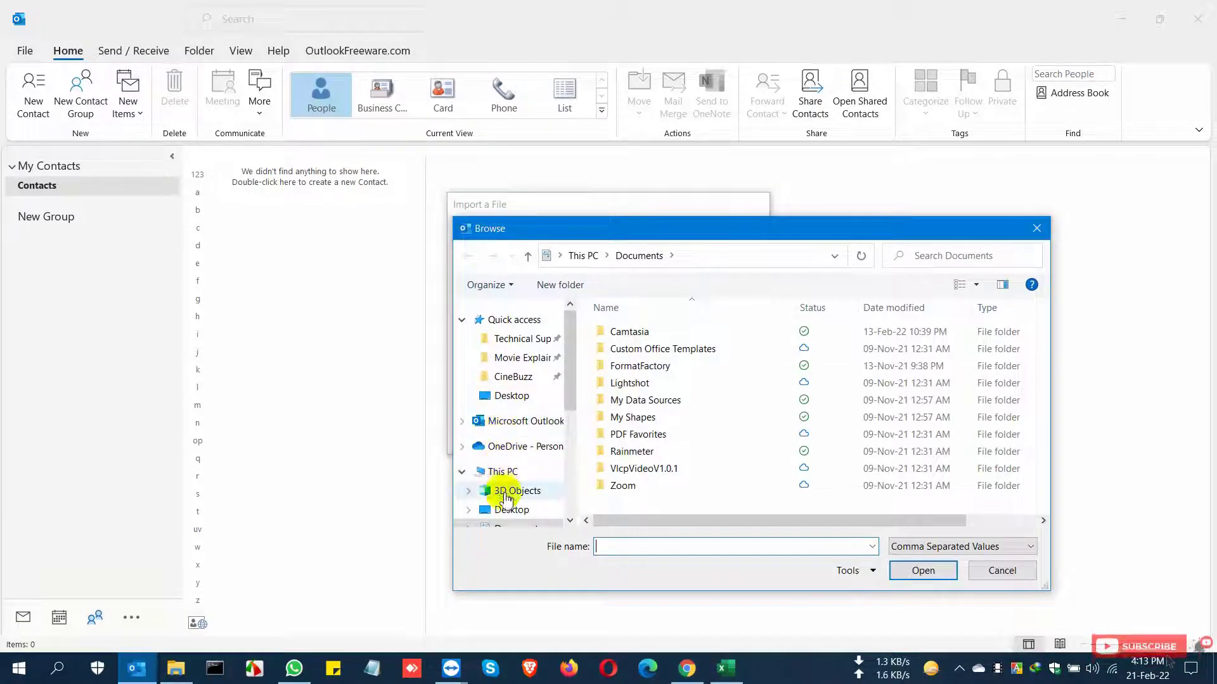
Pick sfdfsf from This PC > Downloads > Music as the CSV file to import
{"action": "scroll", "coordinate": [514, 392], "scroll_direction": "down", "scroll_amount": 2}
{"action": "left_click", "coordinate": [518, 461]}
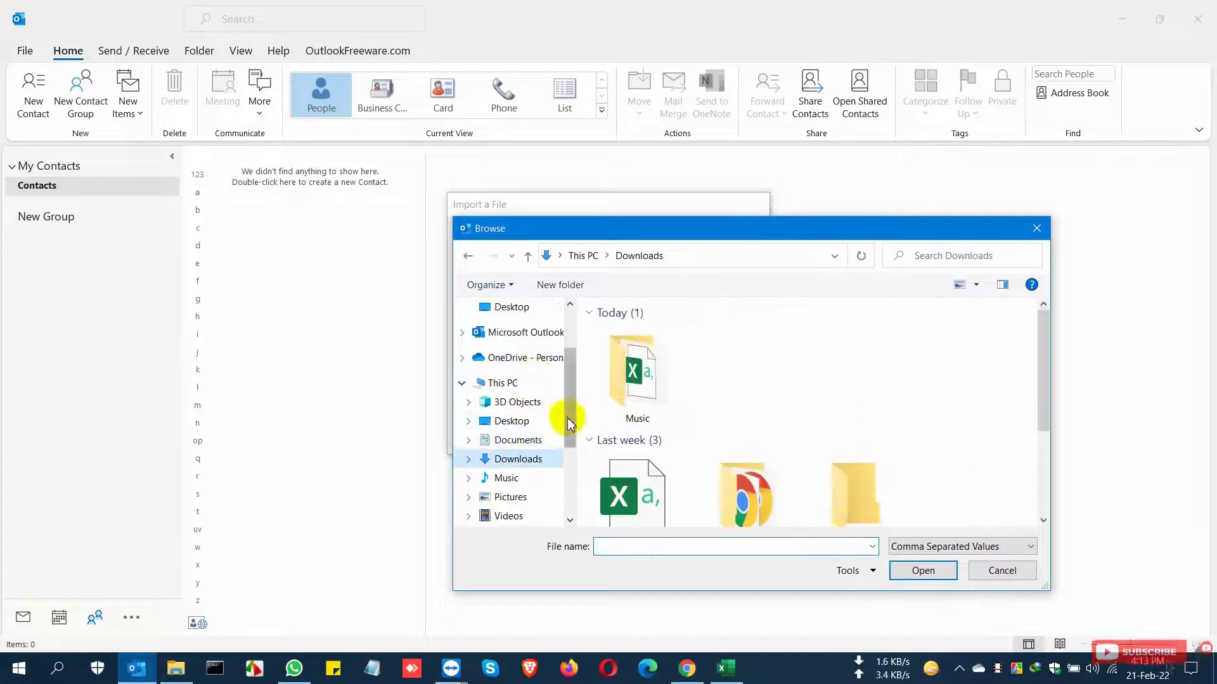
{"action": "double_click", "coordinate": [641, 373]}
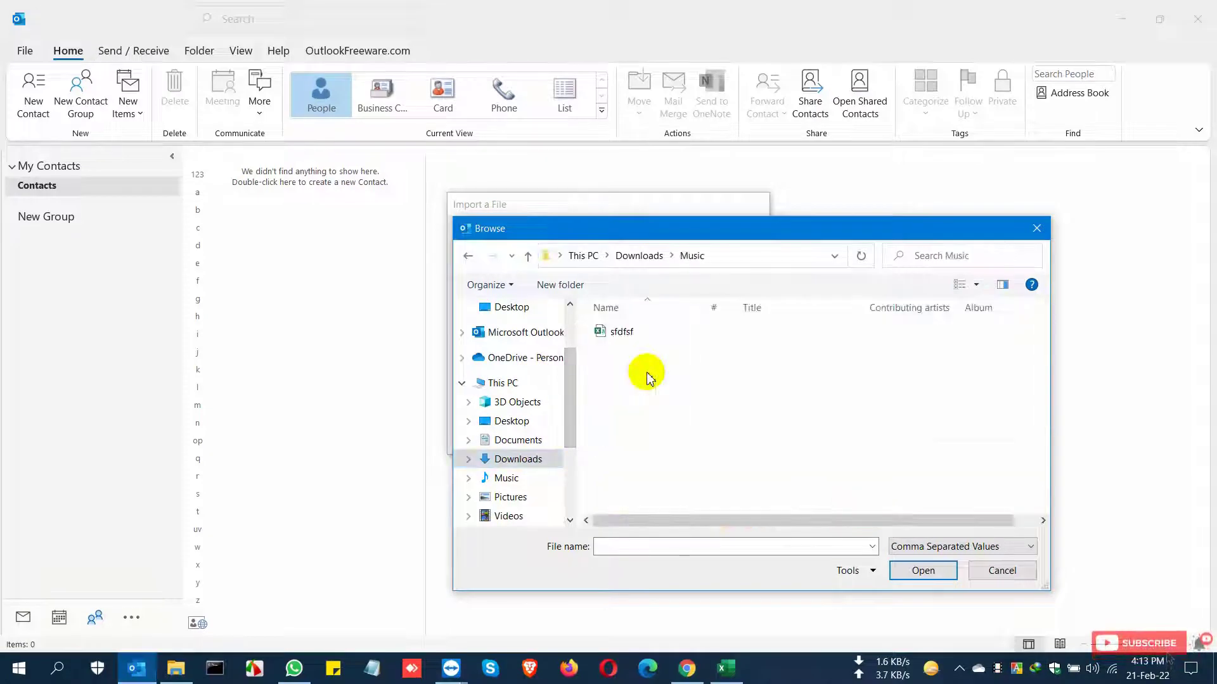
{"action": "left_click", "coordinate": [635, 341]}
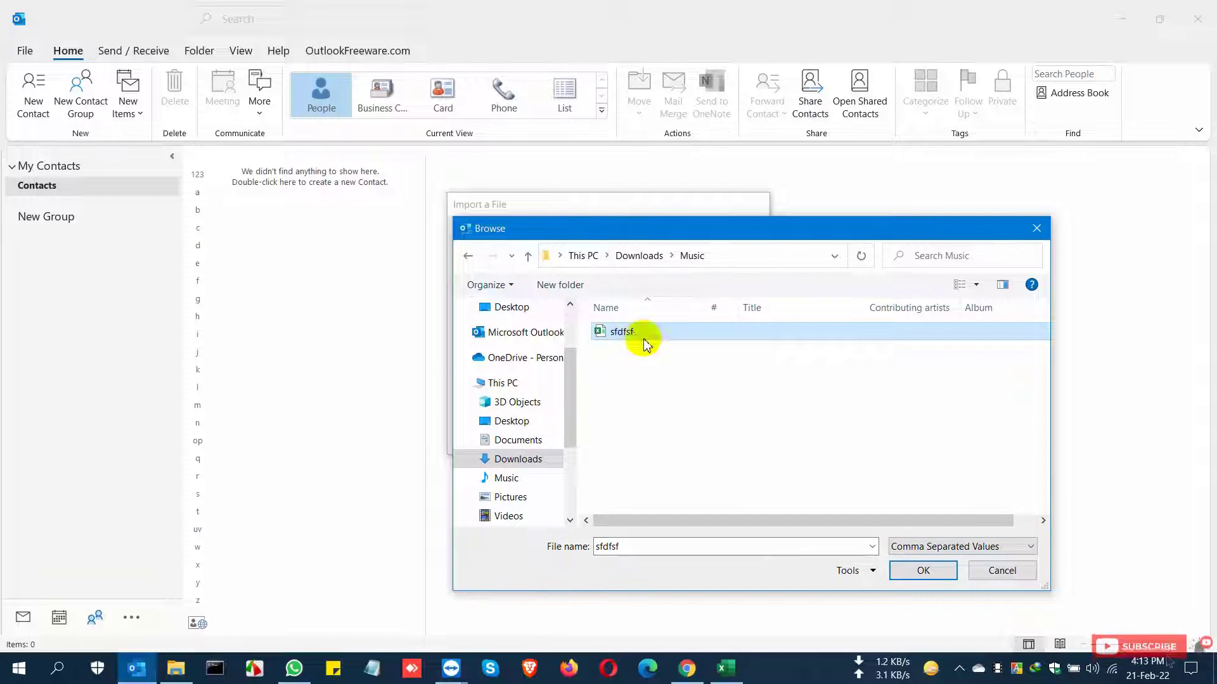
{"action": "left_click", "coordinate": [923, 570]}
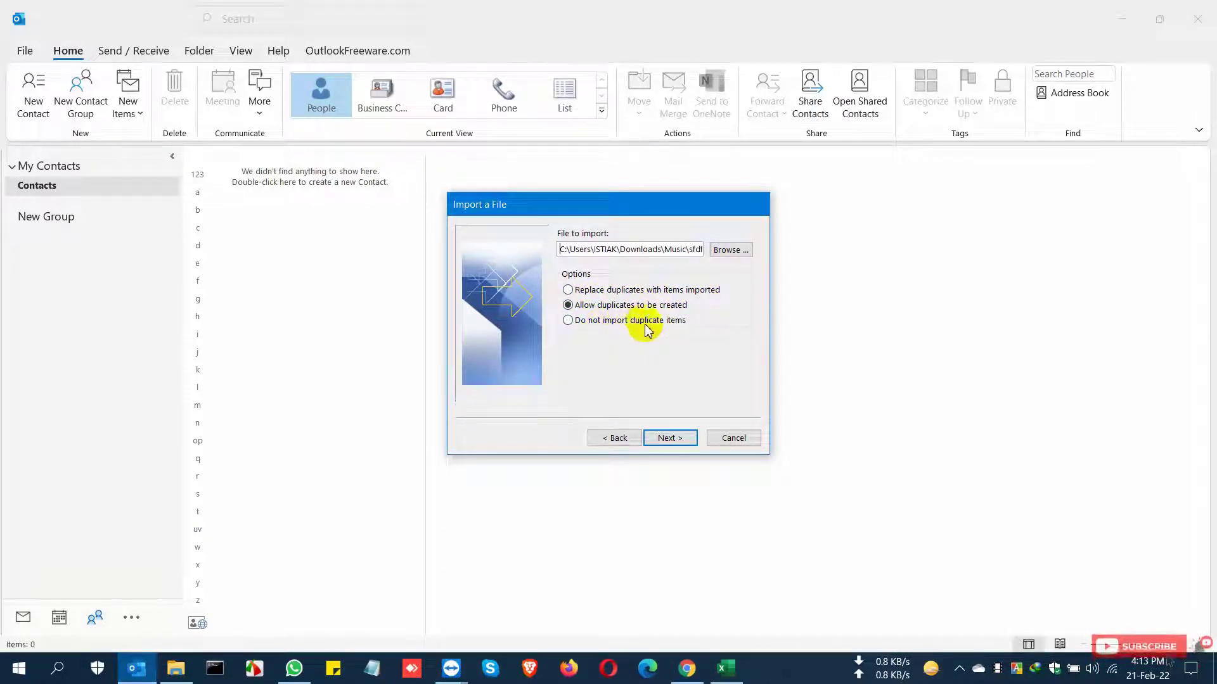
Choose Do not import duplicate items, keep Contacts as destination, and finish the import
{"action": "left_click", "coordinate": [569, 321]}
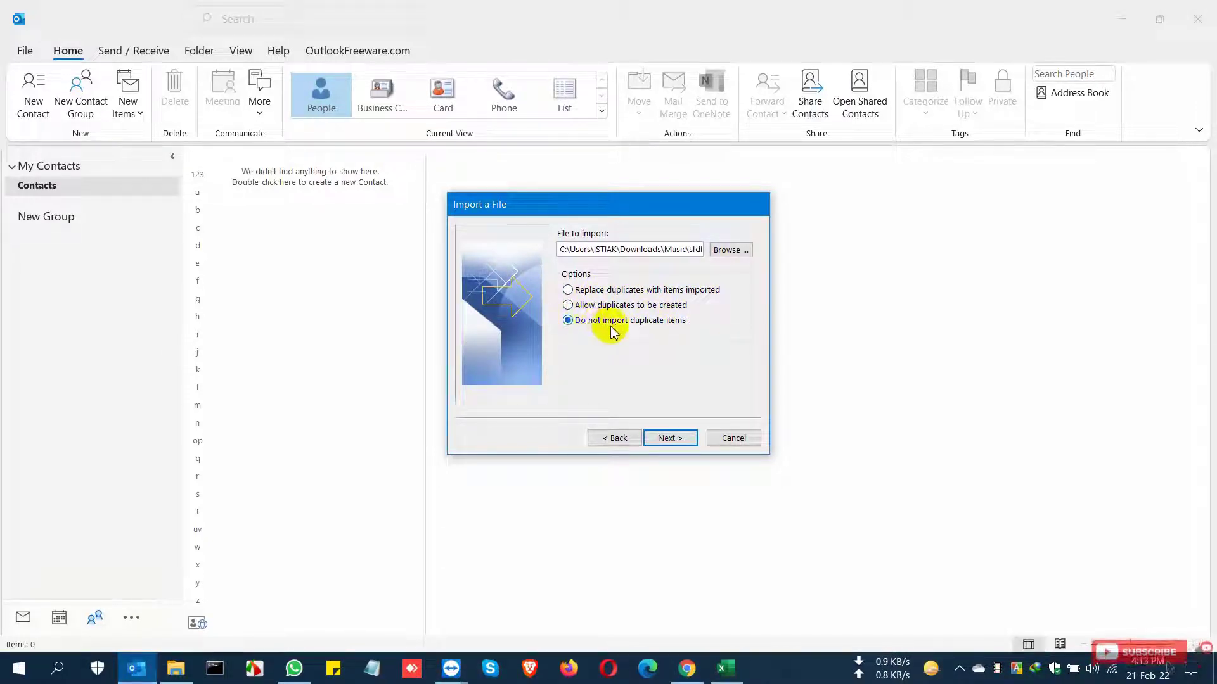
{"action": "left_click", "coordinate": [668, 439]}
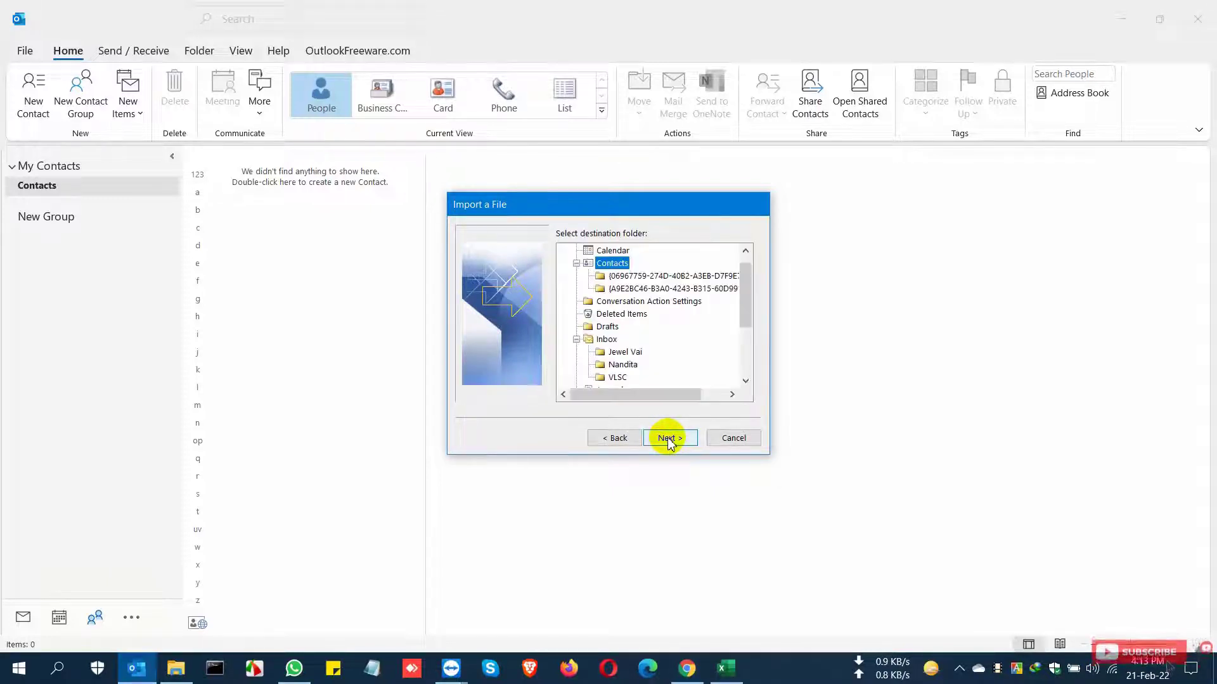
{"action": "scroll", "coordinate": [603, 314], "scroll_direction": "up", "scroll_amount": 1}
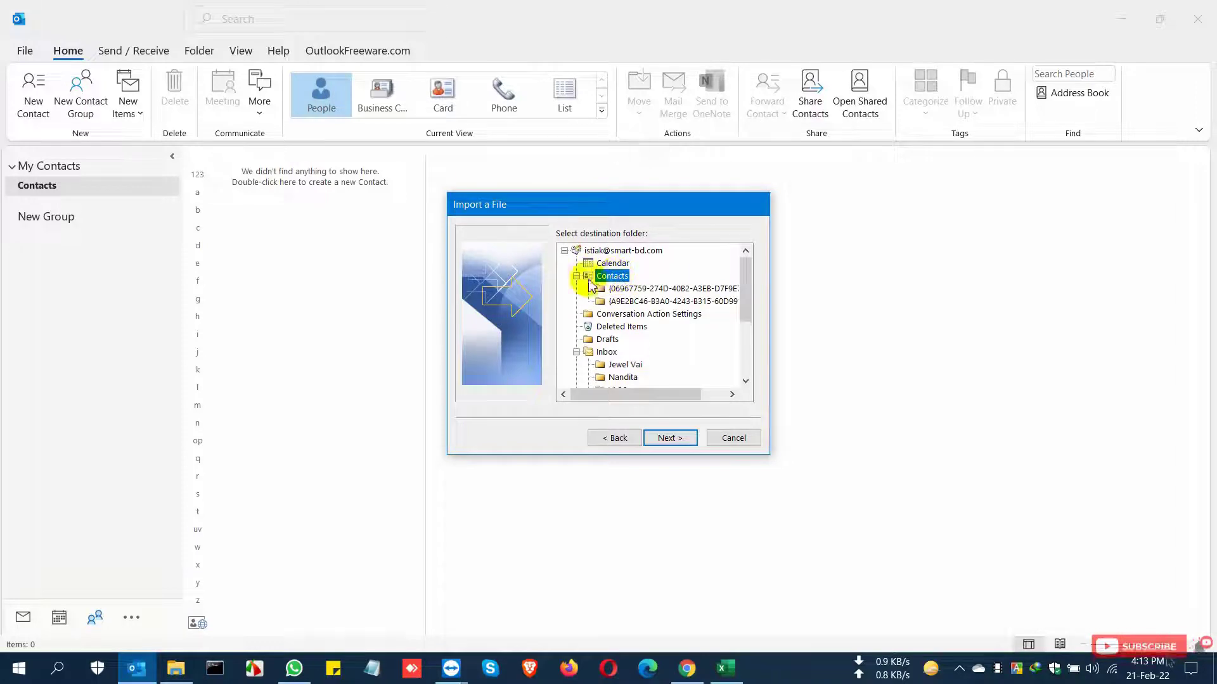
{"action": "left_click", "coordinate": [666, 445]}
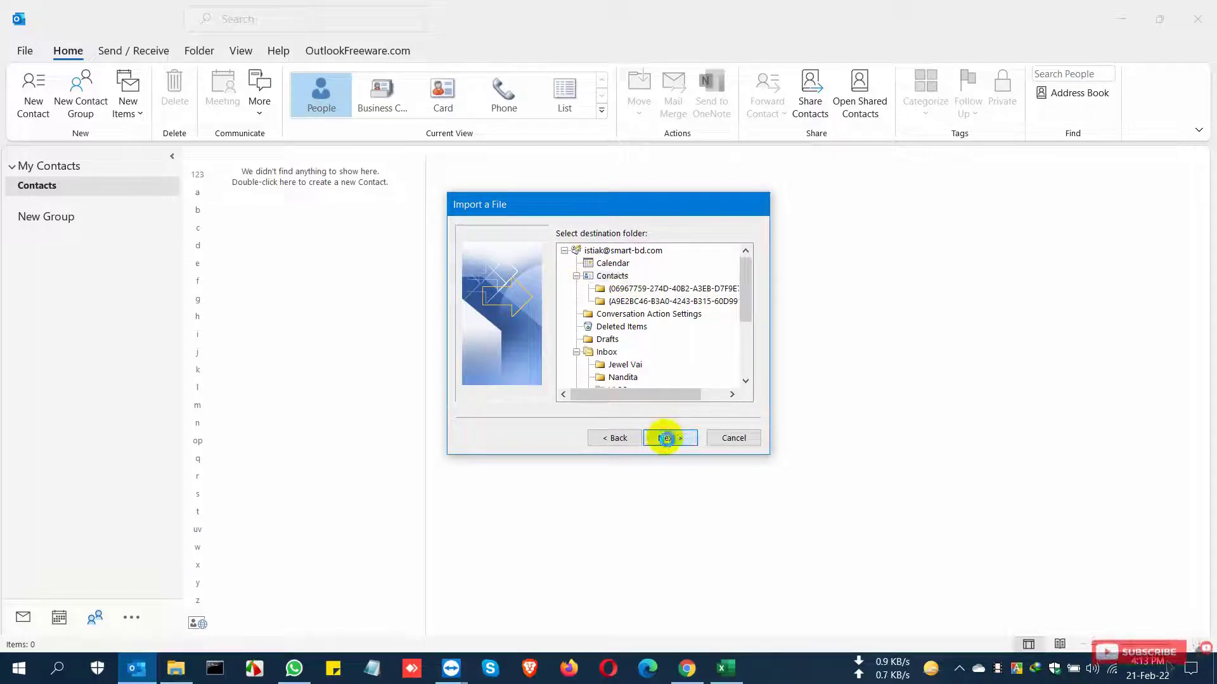
{"action": "left_click", "coordinate": [671, 439]}
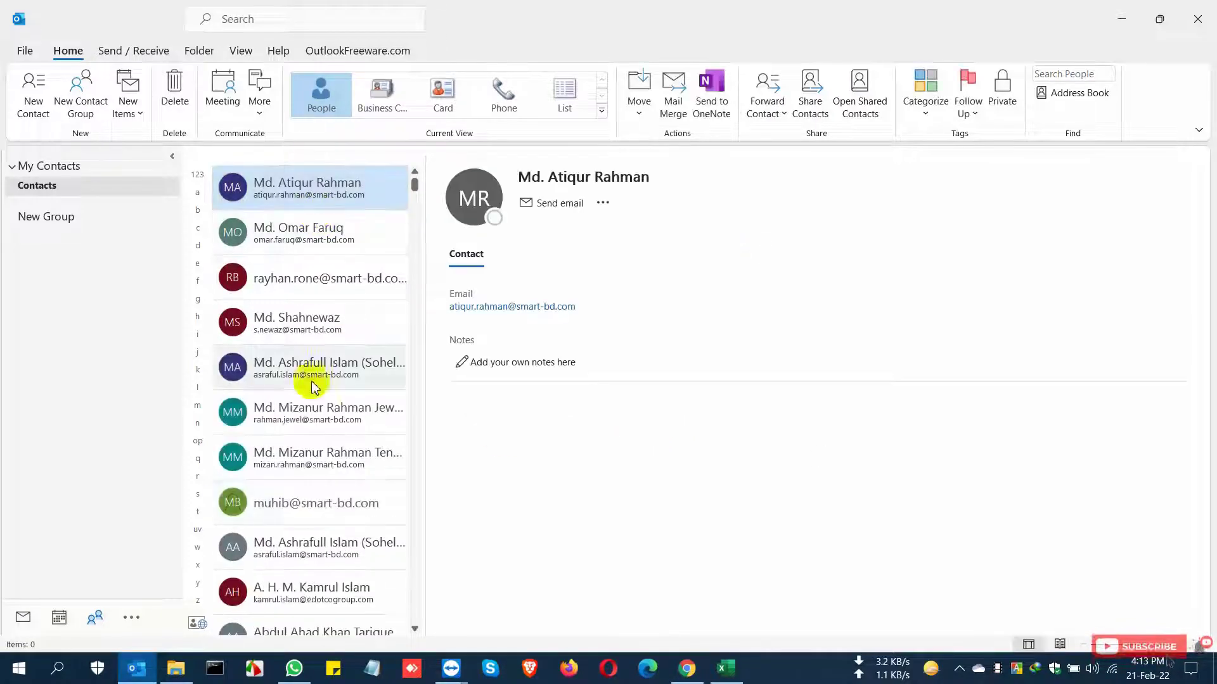
Scroll through the imported contact list and resize its pane to confirm all 535 contacts
{"action": "scroll", "coordinate": [321, 496], "scroll_direction": "down", "scroll_amount": 2}
{"action": "scroll", "coordinate": [312, 530], "scroll_direction": "down", "scroll_amount": 2}
{"action": "scroll", "coordinate": [230, 503], "scroll_direction": "up", "scroll_amount": 4}
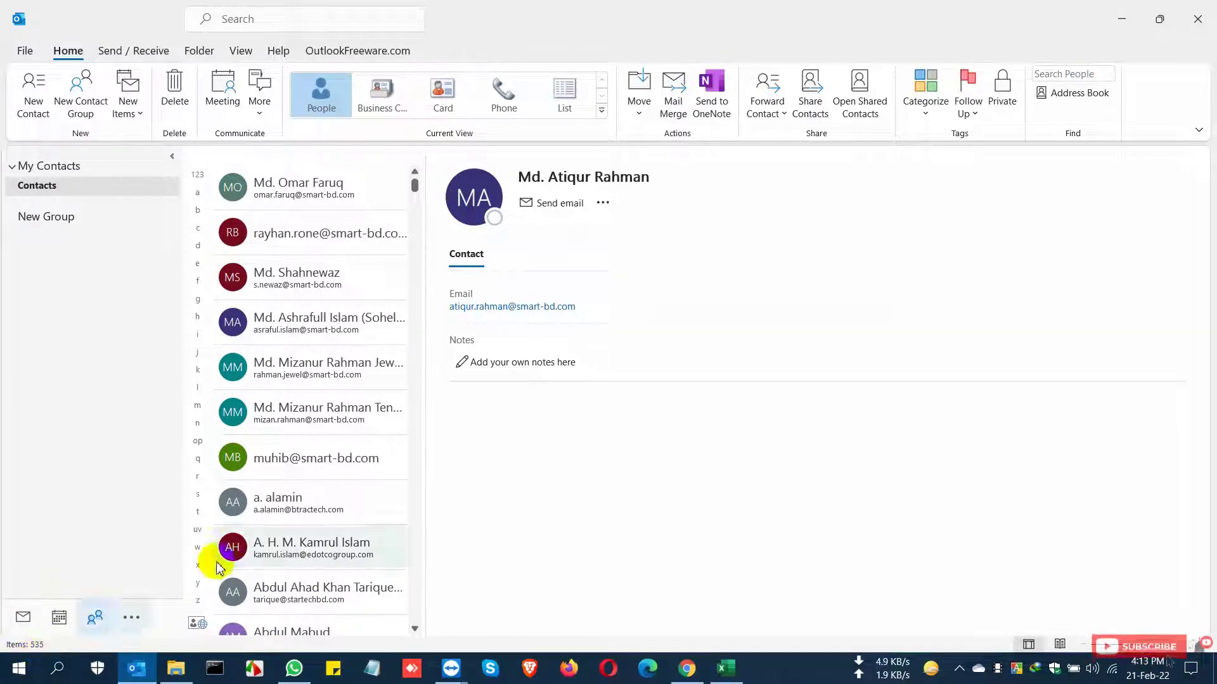
{"action": "scroll", "coordinate": [315, 426], "scroll_direction": "down", "scroll_amount": 8}
{"action": "scroll", "coordinate": [315, 433], "scroll_direction": "up", "scroll_amount": 10}
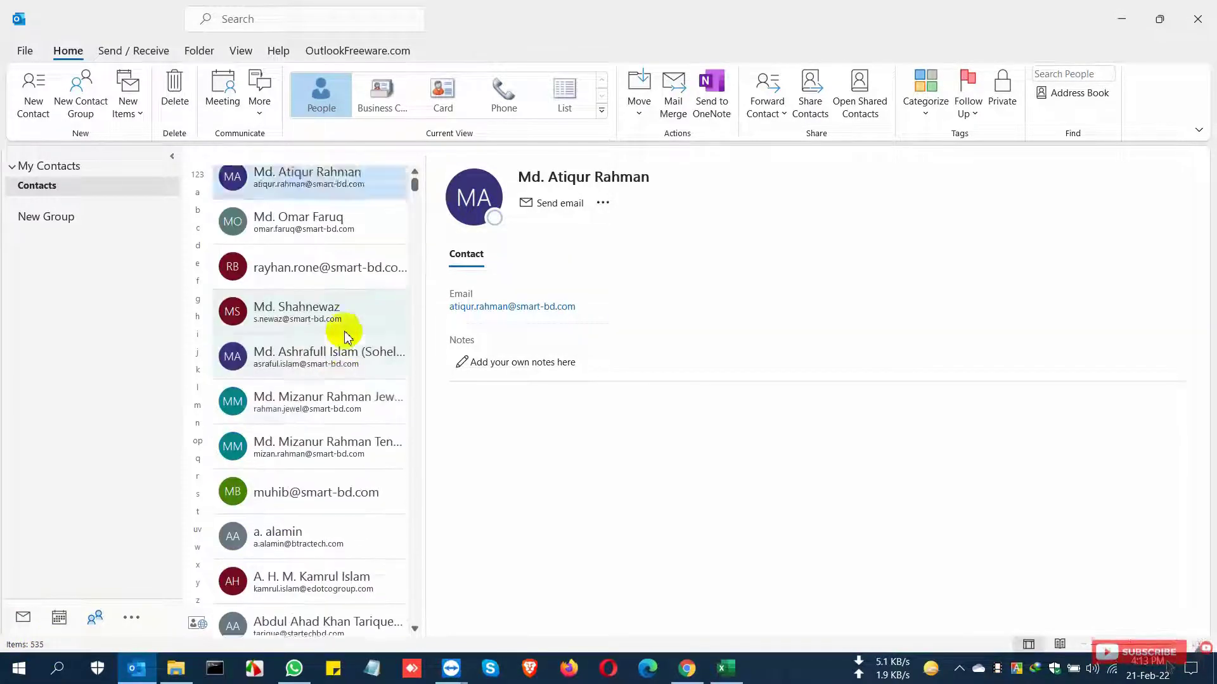
{"action": "left_click_drag", "start_coordinate": [427, 264], "coordinate": [471, 269]}
{"action": "scroll", "coordinate": [353, 469], "scroll_direction": "down", "scroll_amount": 20}
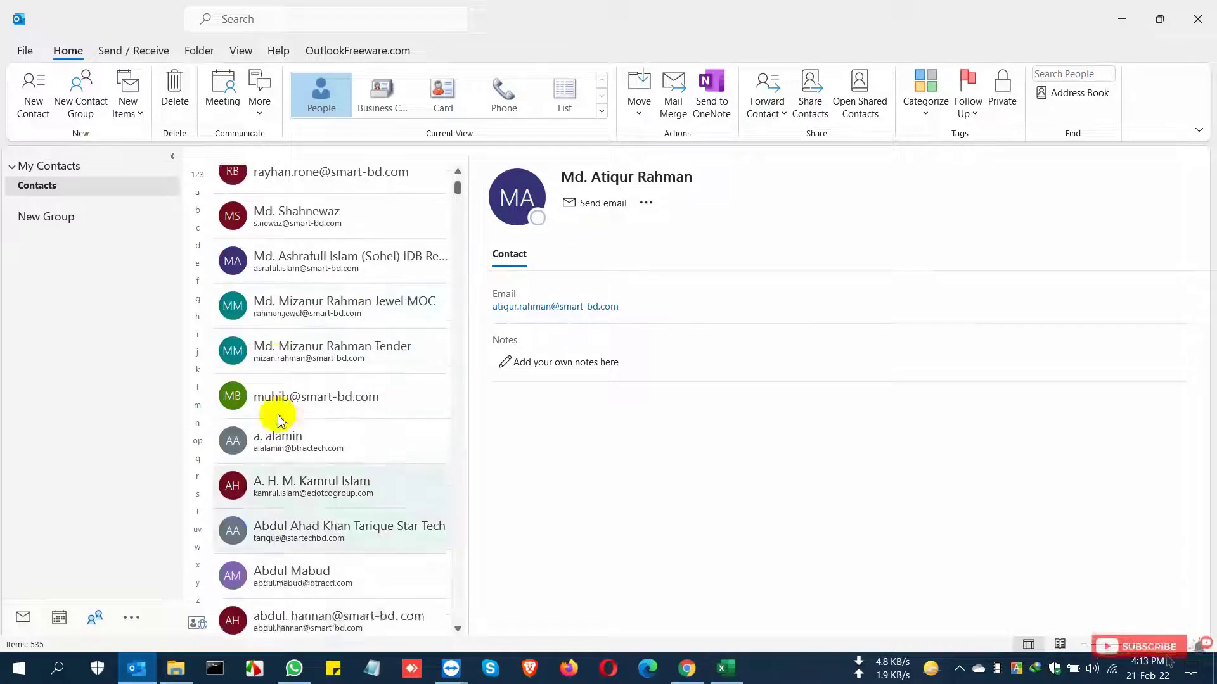
{"action": "scroll", "coordinate": [365, 463], "scroll_direction": "down", "scroll_amount": 20}
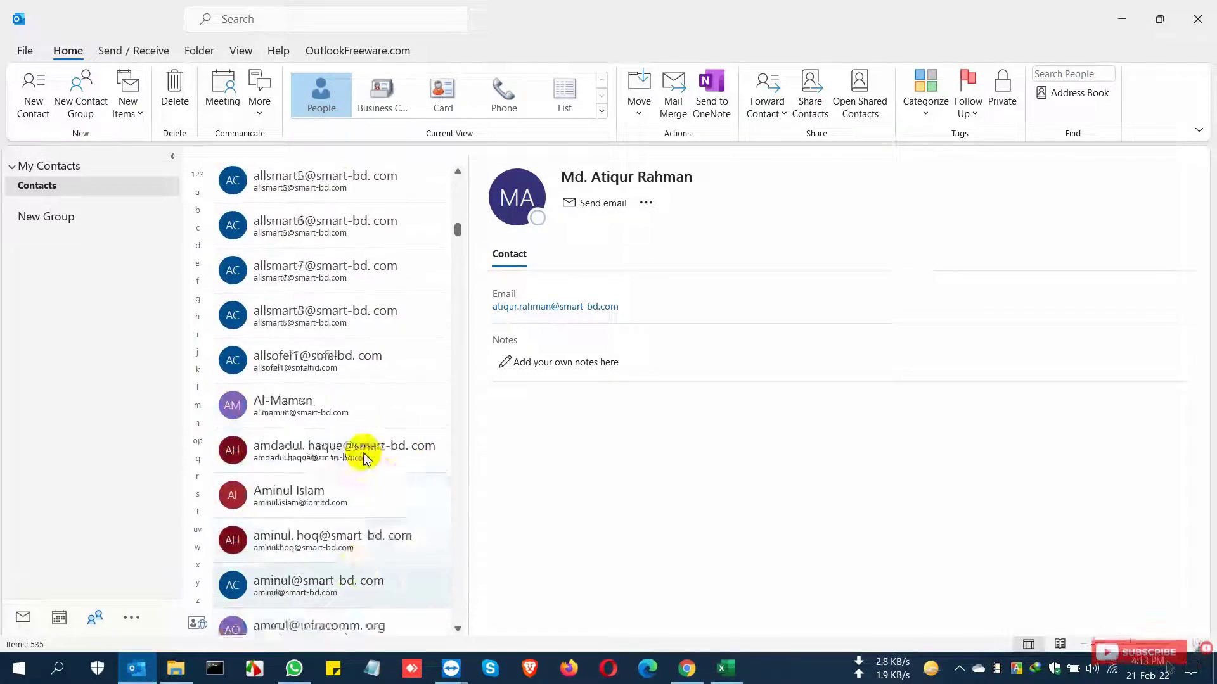
{"action": "scroll", "coordinate": [353, 436], "scroll_direction": "down", "scroll_amount": 10}
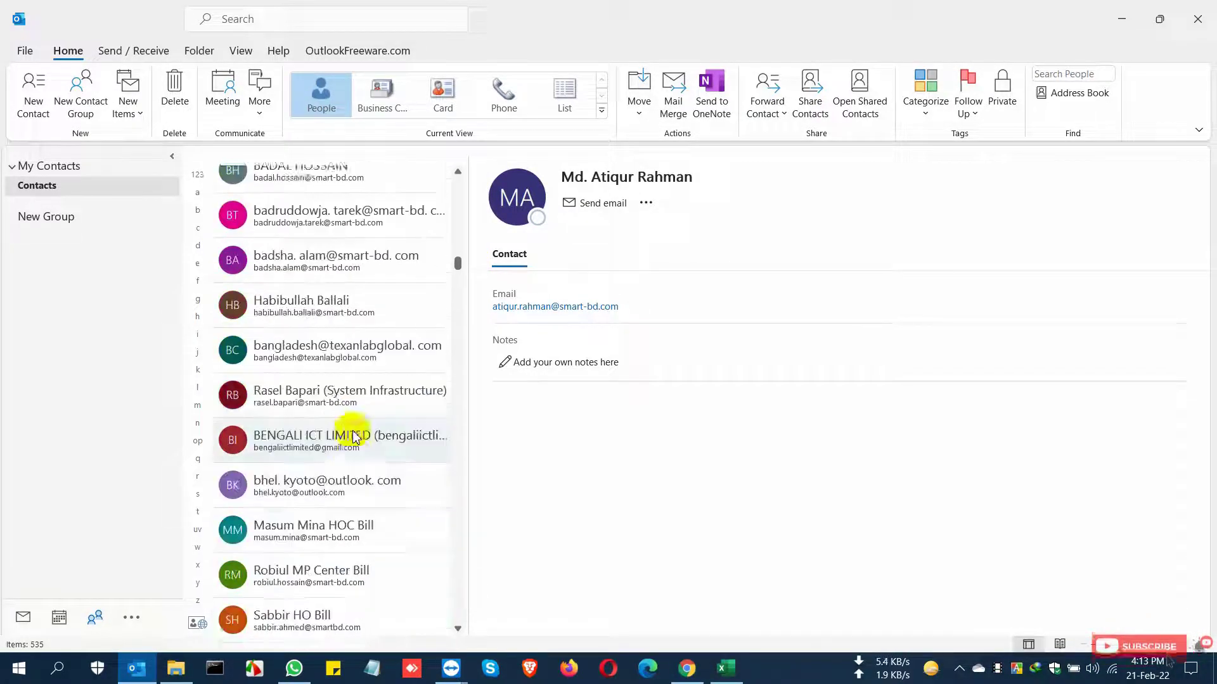
{"action": "left_click_drag", "start_coordinate": [461, 269], "coordinate": [454, 167]}
{"action": "scroll", "coordinate": [276, 426], "scroll_direction": "up", "scroll_amount": 1}
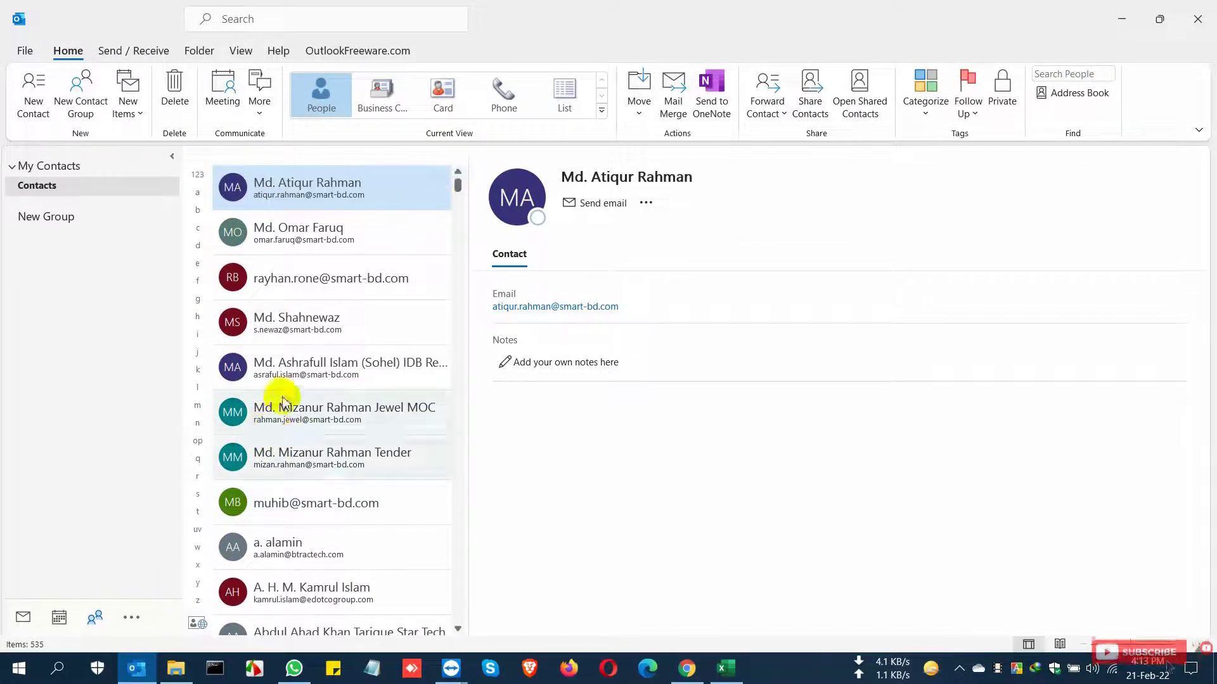
{"action": "left_click_drag", "start_coordinate": [467, 320], "coordinate": [451, 319]}
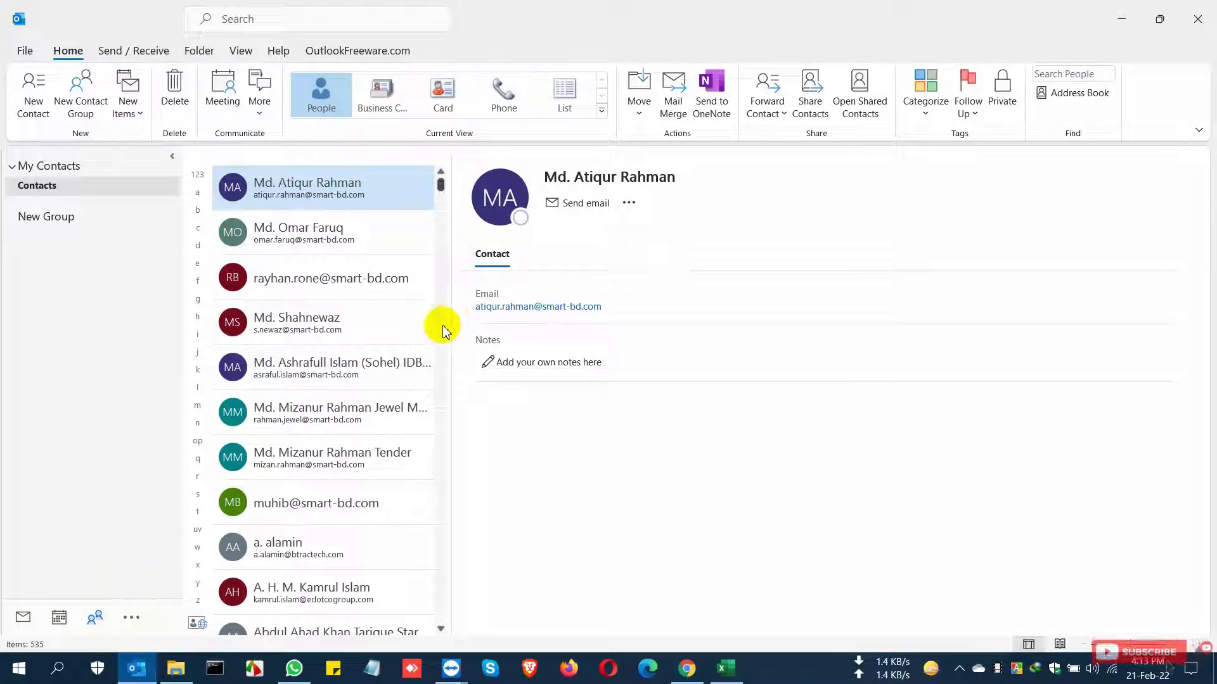